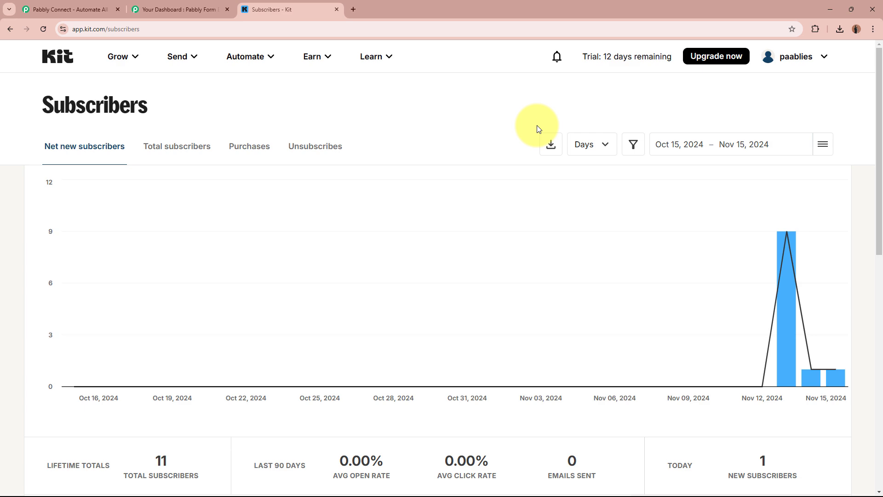
# Compare the Form Builder forms list with Kit's subscribers, then go to the Pabbly Connect website
pyautogui.click(198, 10)
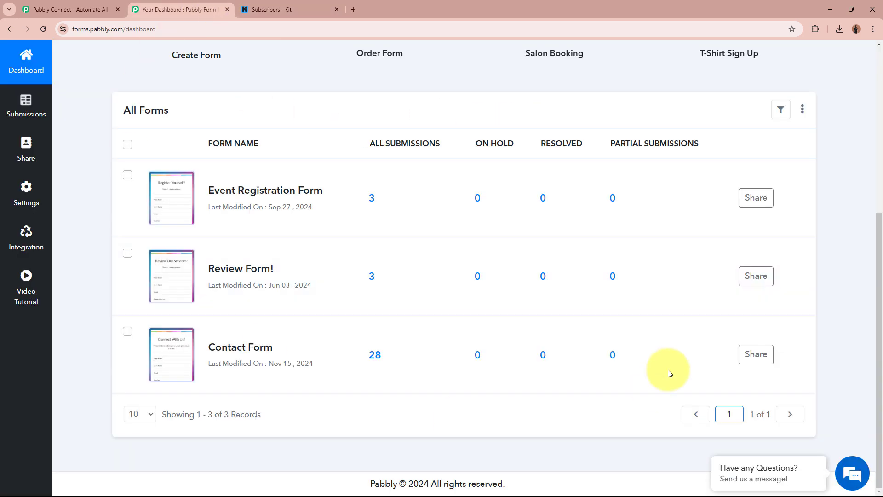
pyautogui.click(296, 8)
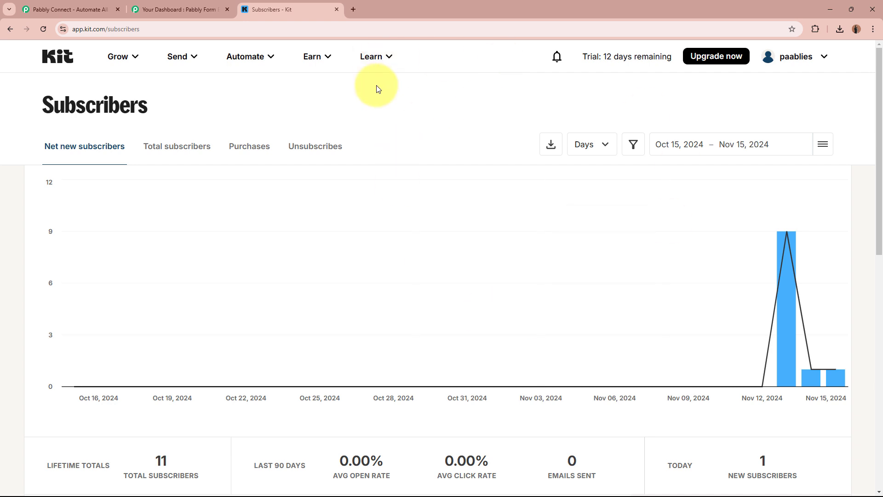
pyautogui.click(179, 9)
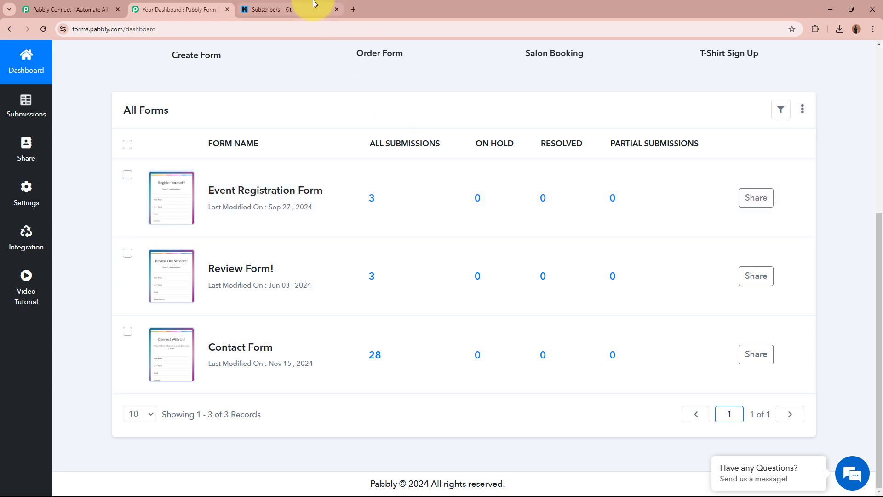
pyautogui.click(276, 9)
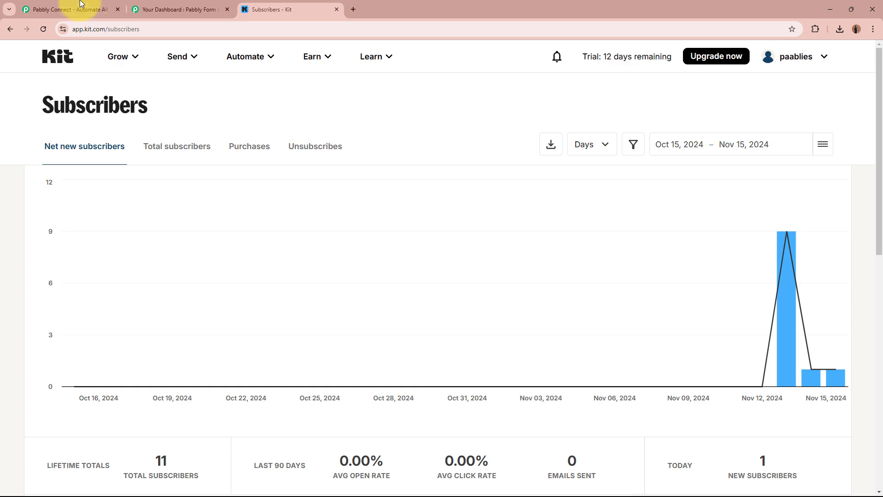
pyautogui.click(150, 3)
pyautogui.click(266, 3)
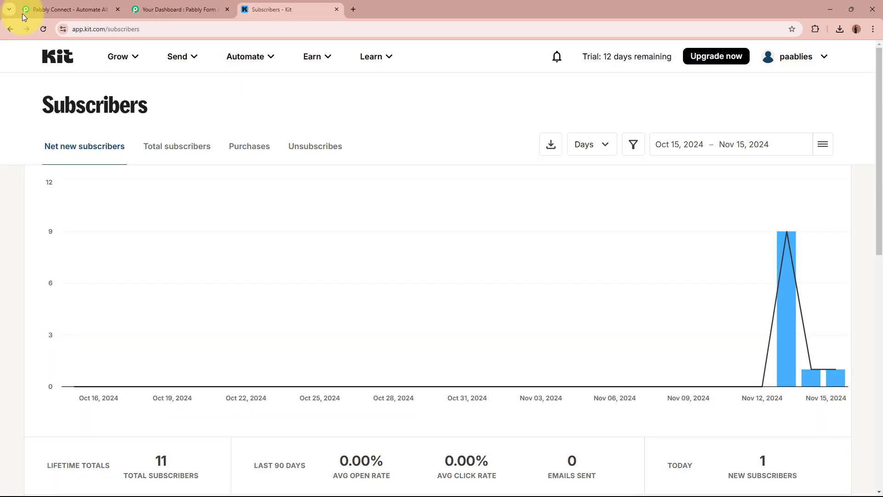
pyautogui.click(67, 4)
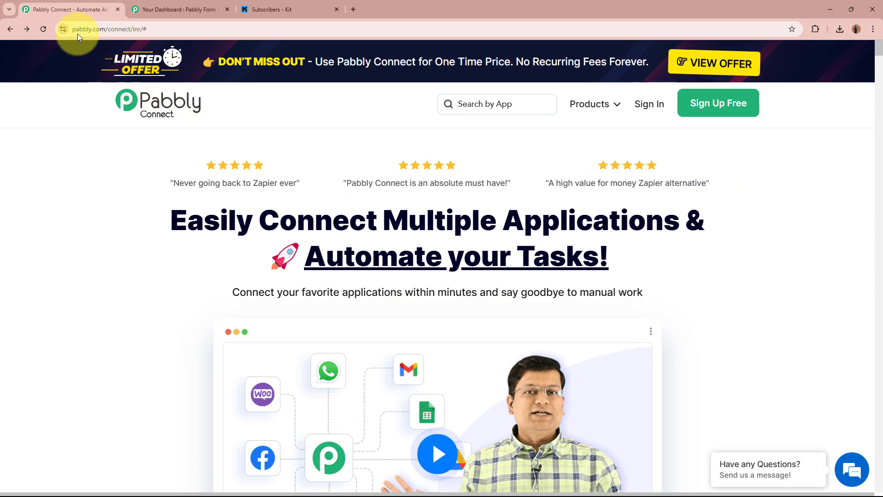
# Sign up on the Pabbly site and launch Pabbly Connect with Access Now in All Pabbly Apps
pyautogui.click(192, 27)
pyautogui.click(121, 249)
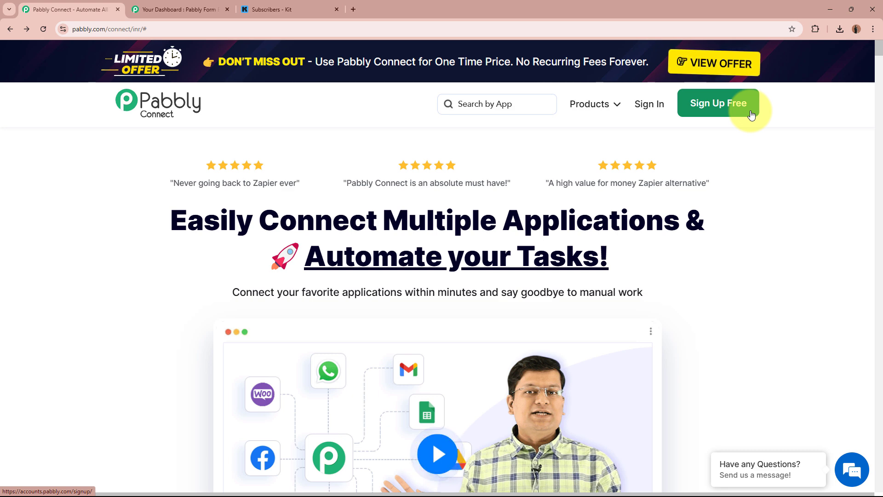
pyautogui.click(648, 107)
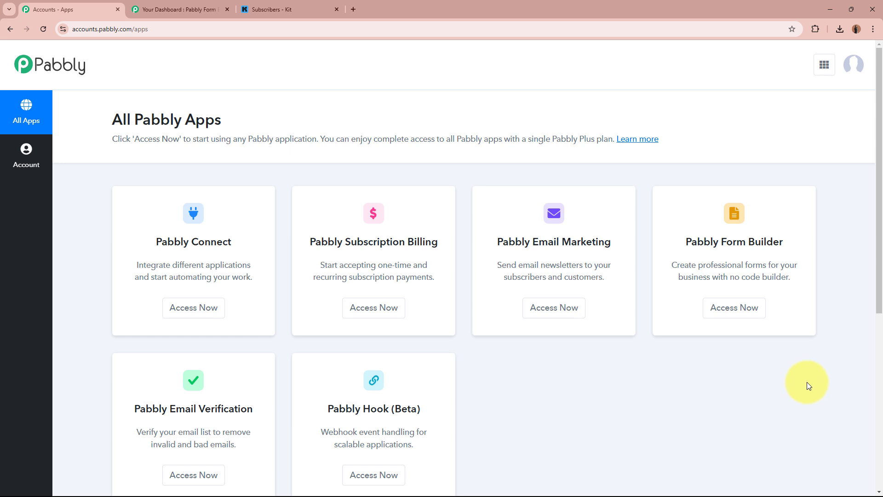
pyautogui.moveTo(156, 243); pyautogui.dragTo(242, 242)
pyautogui.click(244, 245)
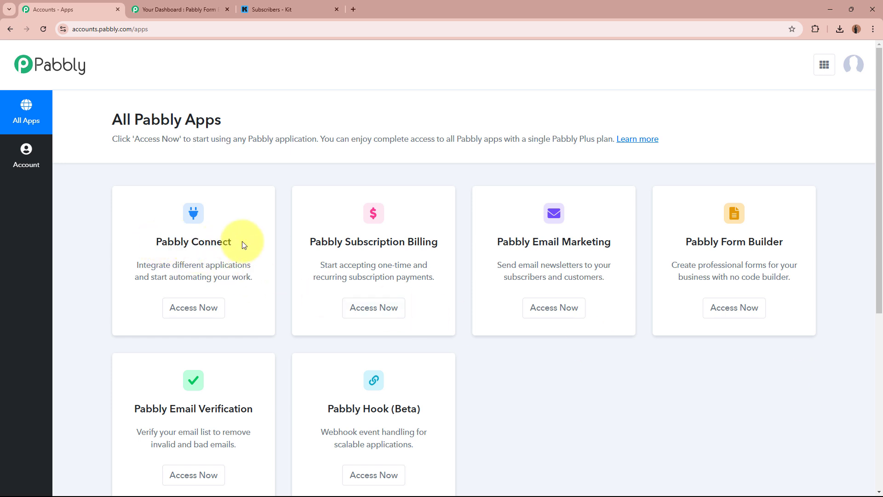
pyautogui.click(195, 306)
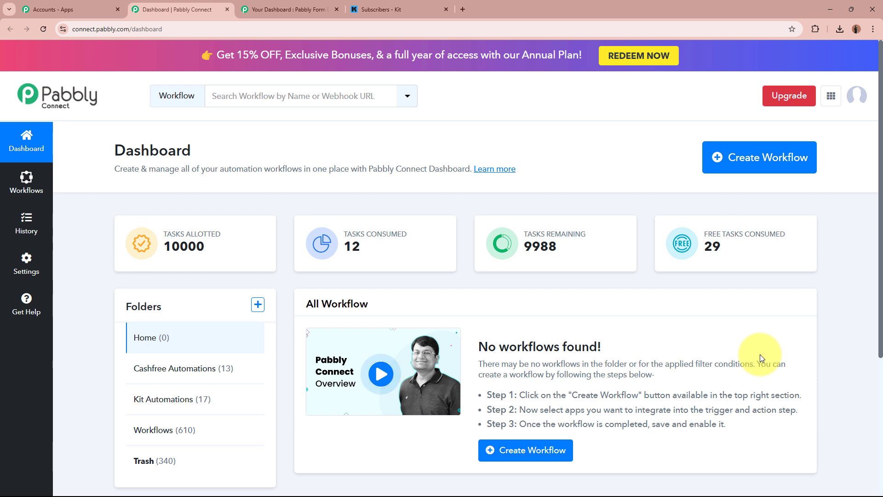
# Start a new workflow named 'Create Kit Subscriber on Pabbly Form Builder Submission'
pyautogui.click(776, 169)
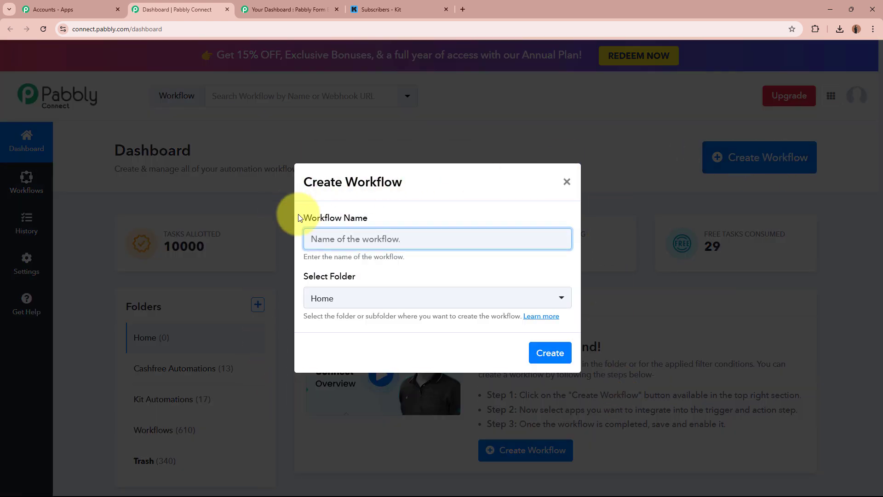
pyautogui.moveTo(299, 218); pyautogui.dragTo(373, 219)
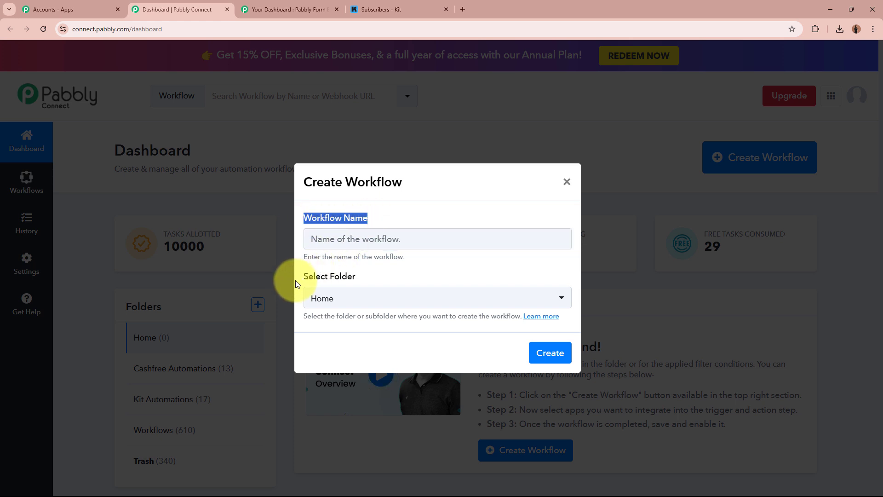
pyautogui.moveTo(297, 280); pyautogui.dragTo(361, 277)
pyautogui.click(403, 234)
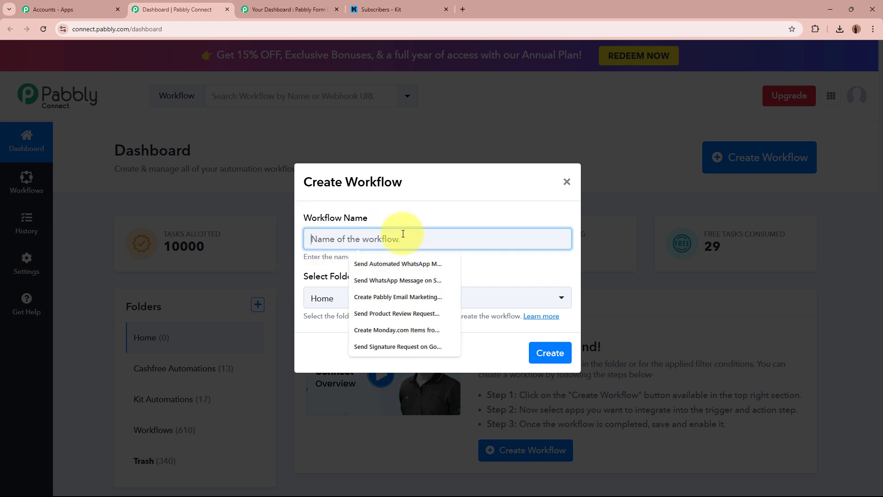
pyautogui.write('Create Kit Subscriber on Pabbly Form Builder Submission')
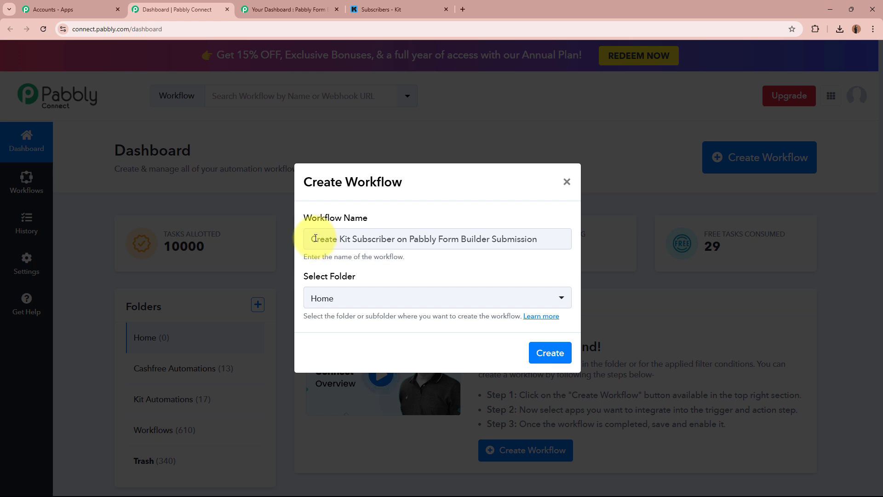
pyautogui.moveTo(317, 239); pyautogui.dragTo(502, 239)
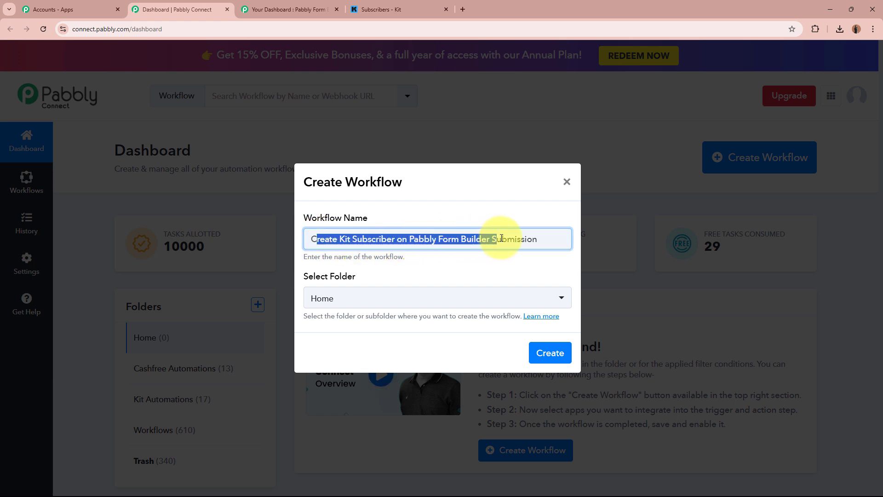
pyautogui.click(501, 270)
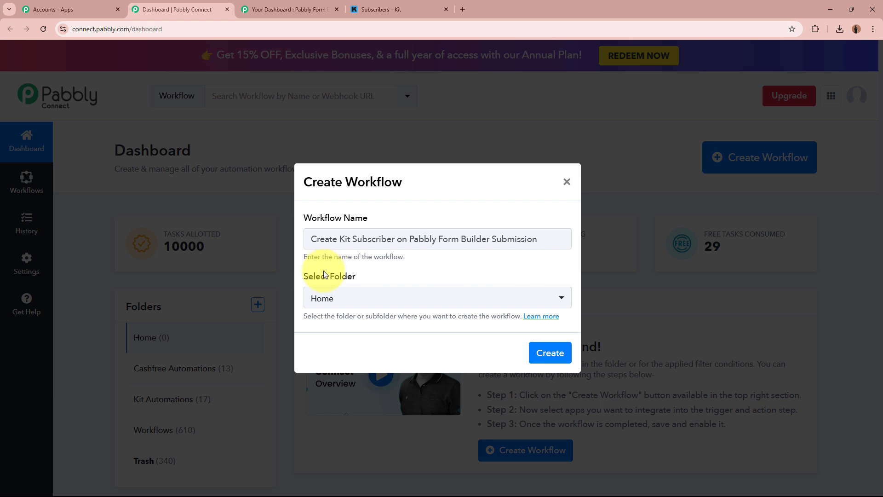
pyautogui.moveTo(307, 277); pyautogui.dragTo(386, 283)
pyautogui.click(386, 283)
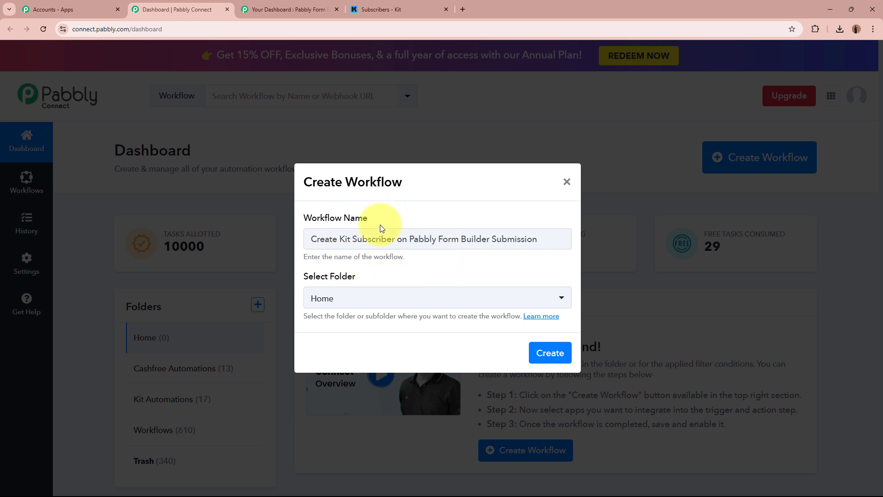
# Put the workflow in the Kit Automations folder and create it
pyautogui.click(386, 297)
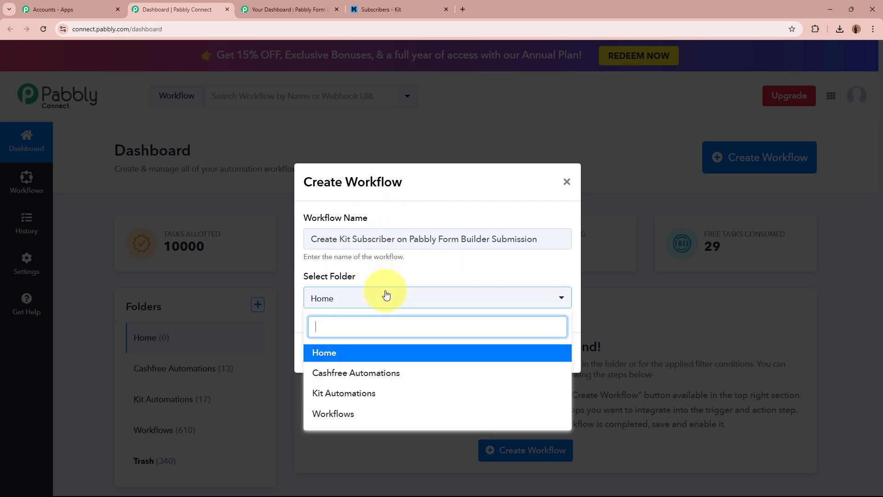
pyautogui.click(376, 395)
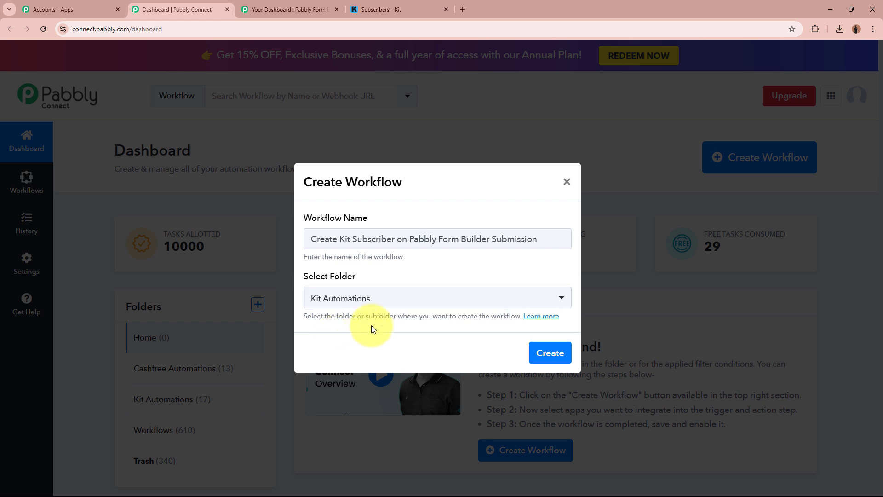
pyautogui.click(324, 239)
pyautogui.moveTo(345, 238); pyautogui.dragTo(520, 270)
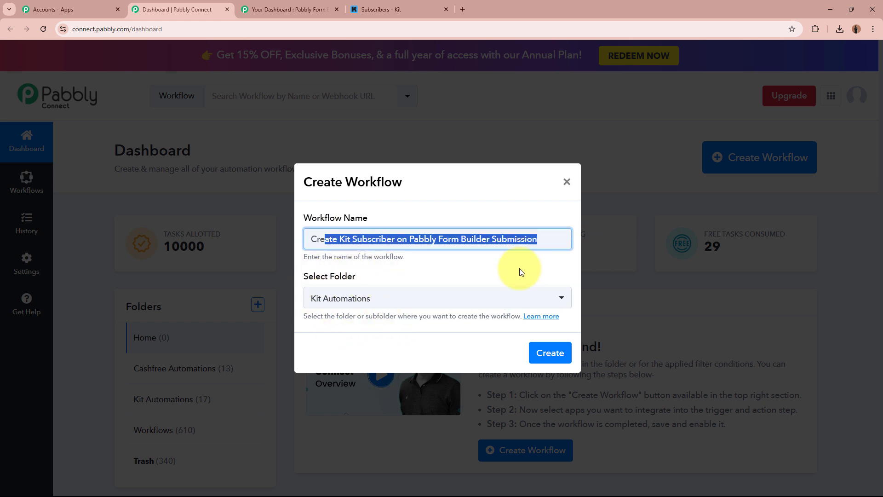
pyautogui.click(497, 270)
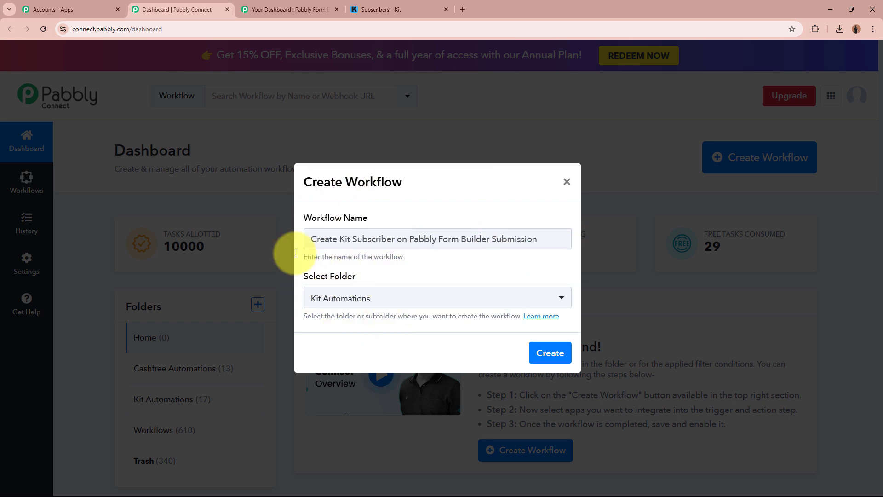
pyautogui.click(544, 346)
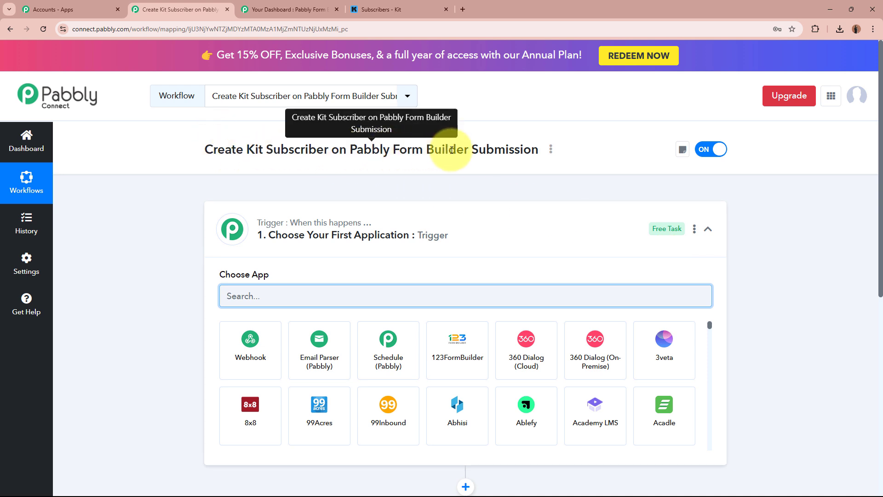
# Search 'Pabb' in the trigger's app list and choose Pabbly Form Builder
pyautogui.click(552, 227)
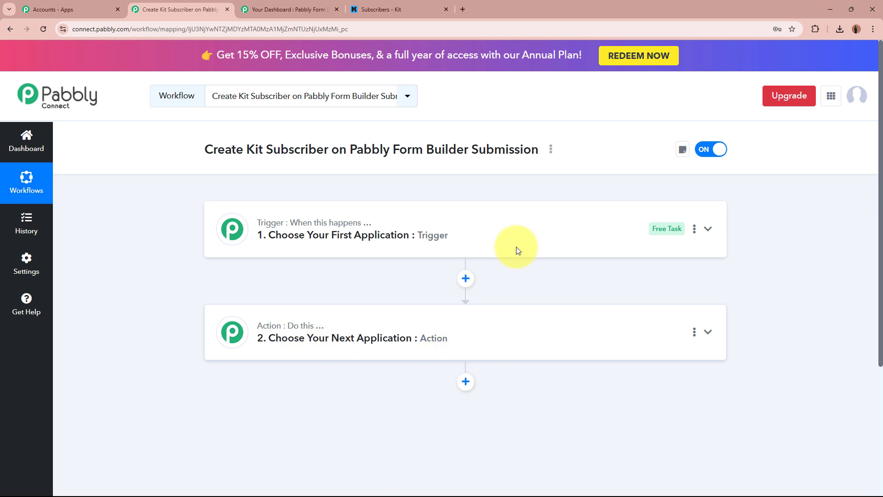
pyautogui.click(523, 235)
pyautogui.click(476, 290)
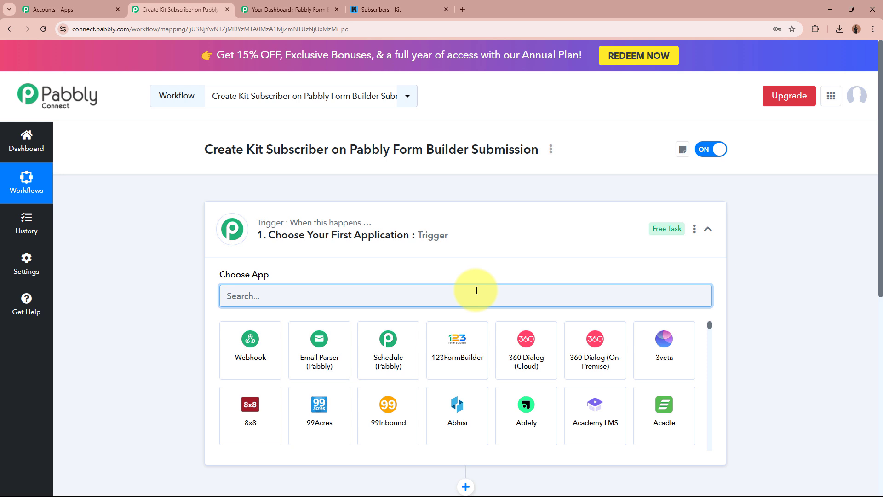
pyautogui.write('Pabbly')
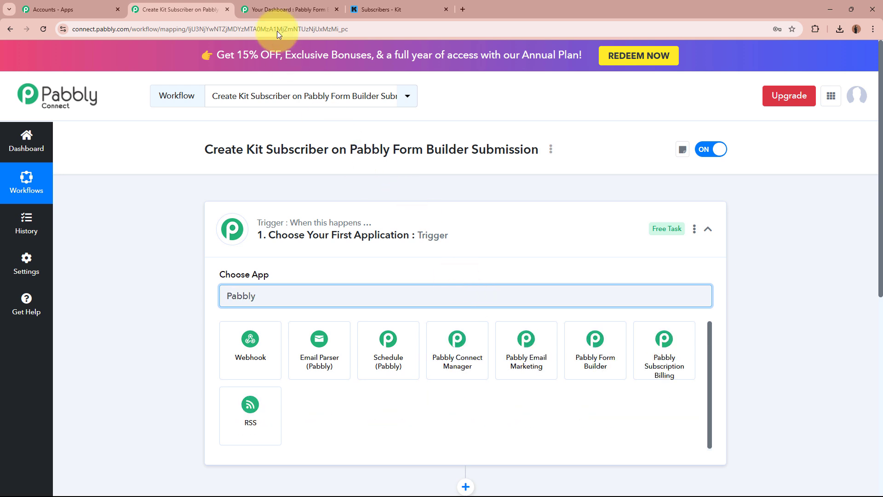
pyautogui.click(283, 9)
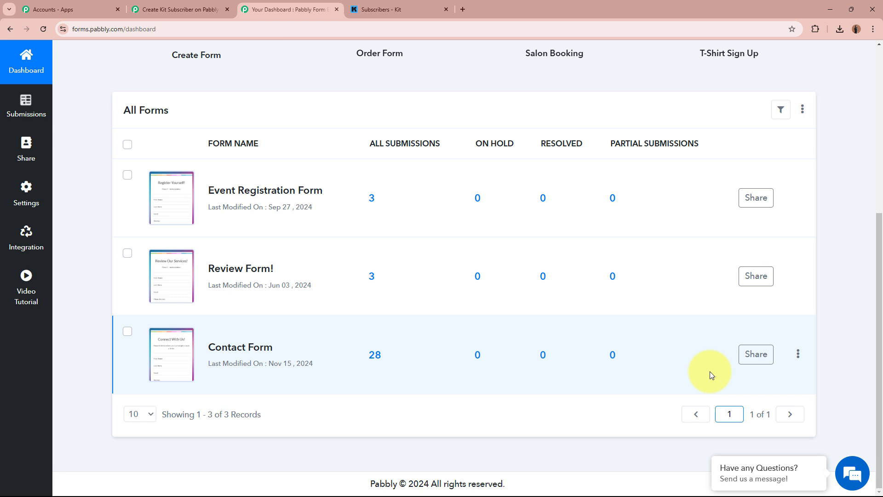
pyautogui.click(179, 9)
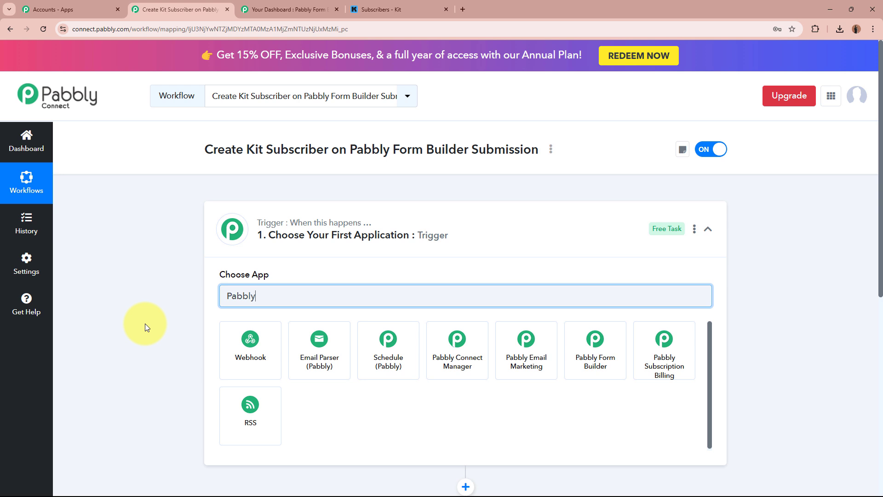
pyautogui.click(609, 373)
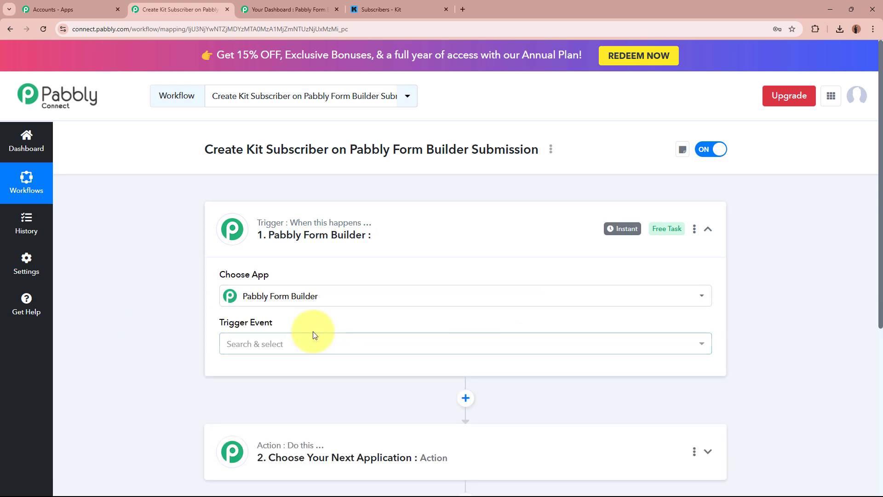
# Set the trigger event to New Form Submission
pyautogui.click(312, 340)
pyautogui.click(300, 395)
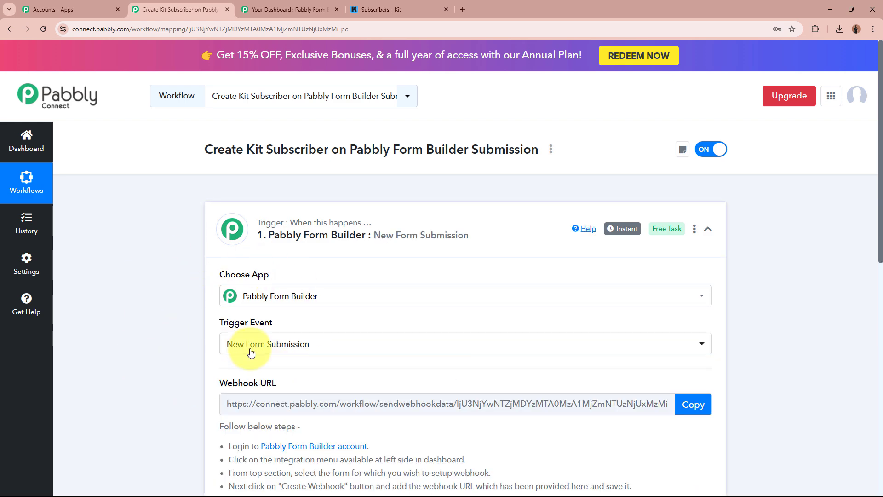
pyautogui.scroll(-4, 197, 341)
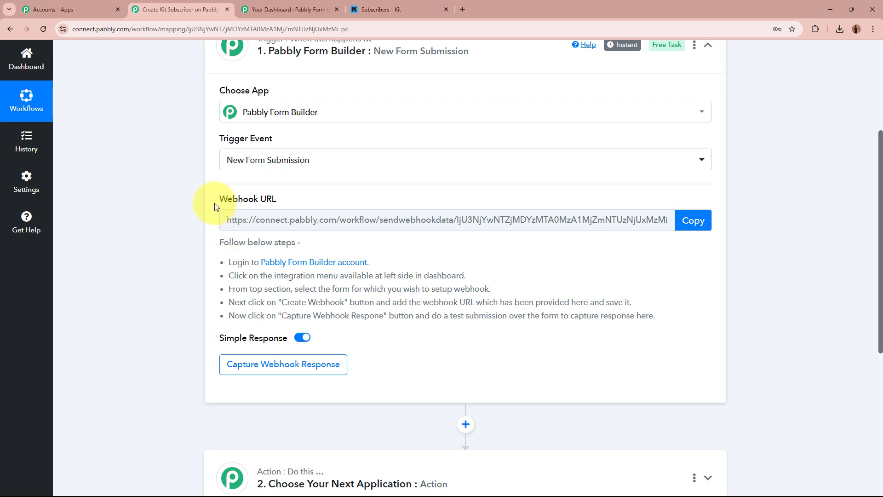
# Copy the trigger's webhook URL and start capturing the webhook response
pyautogui.moveTo(222, 198); pyautogui.dragTo(250, 233)
pyautogui.click(178, 260)
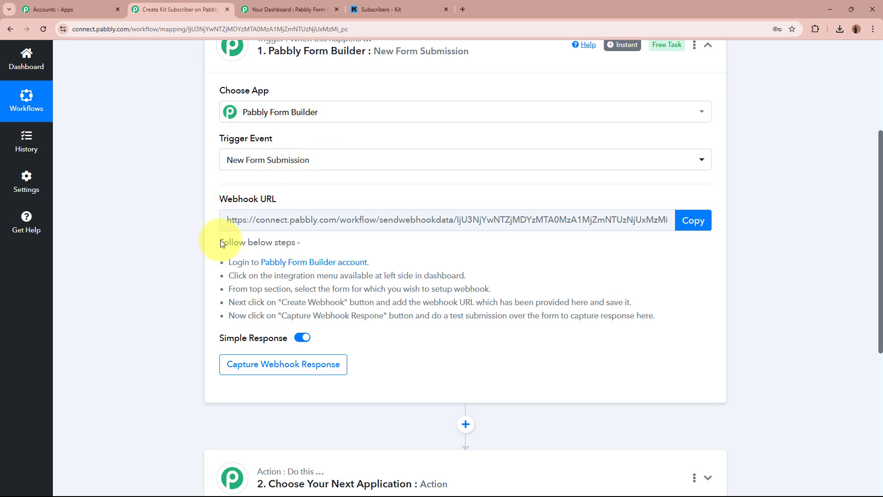
pyautogui.moveTo(220, 239); pyautogui.dragTo(666, 316)
pyautogui.click(667, 318)
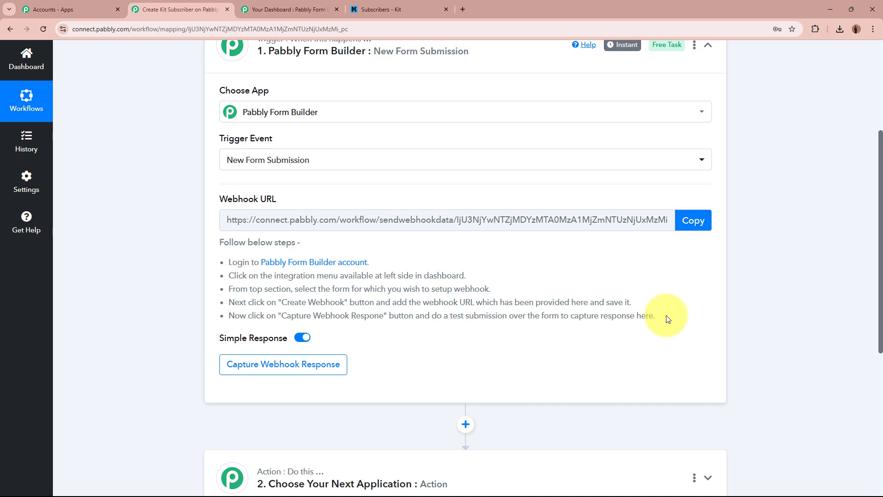
pyautogui.click(693, 221)
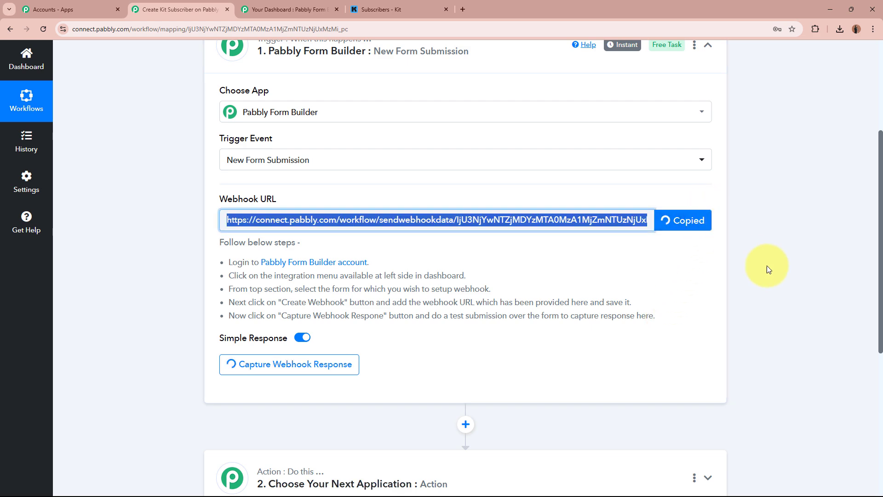
pyautogui.scroll(4, 790, 276)
pyautogui.click(791, 276)
# Create and save a webhook with the pasted Pabbly Connect URL under the form's Integration > Webhooks
pyautogui.click(260, 9)
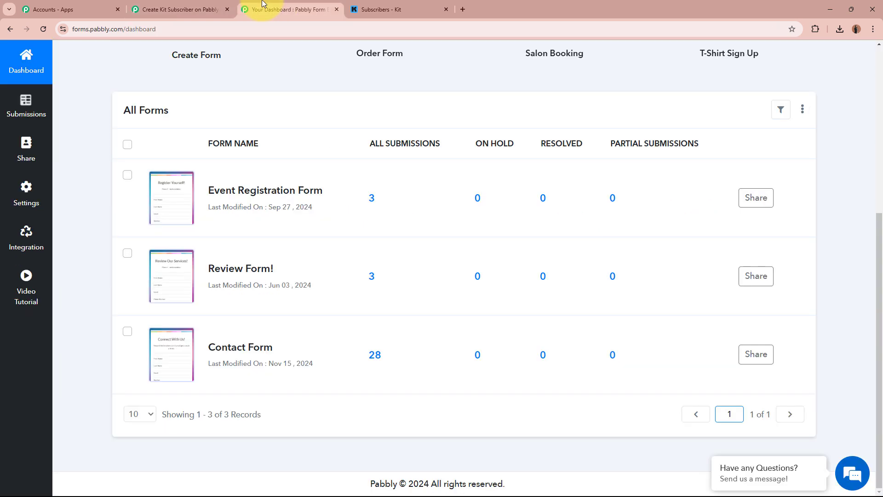
pyautogui.scroll(6, 292, 262)
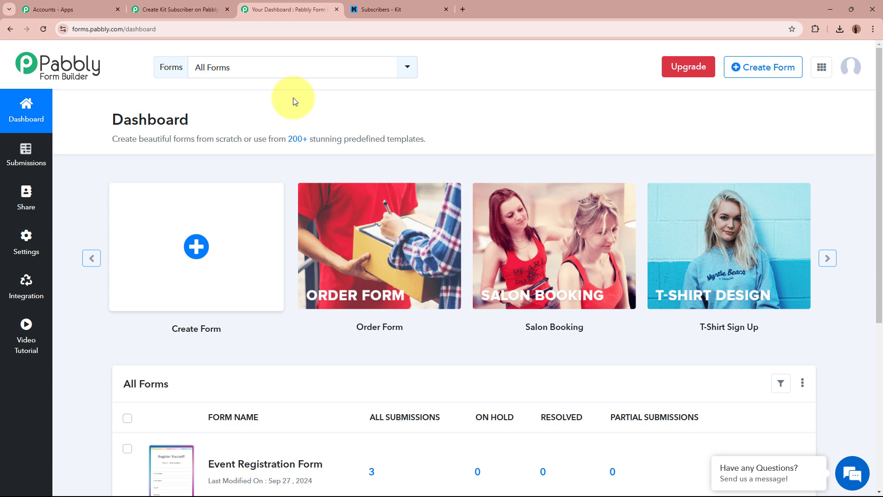
pyautogui.click(12, 298)
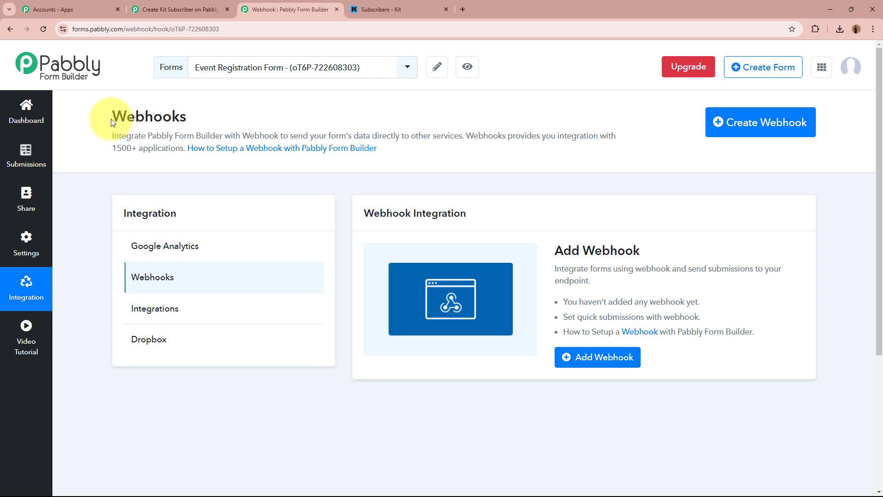
pyautogui.moveTo(112, 119); pyautogui.dragTo(227, 105)
pyautogui.click(230, 108)
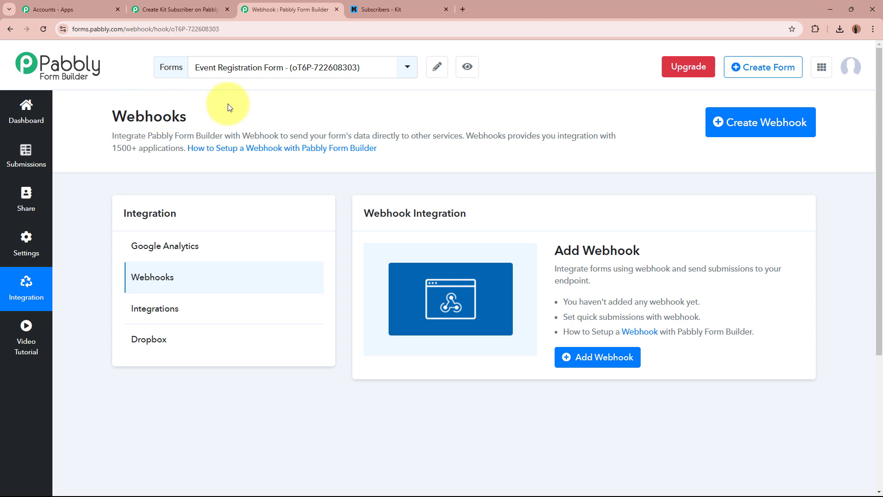
pyautogui.click(795, 129)
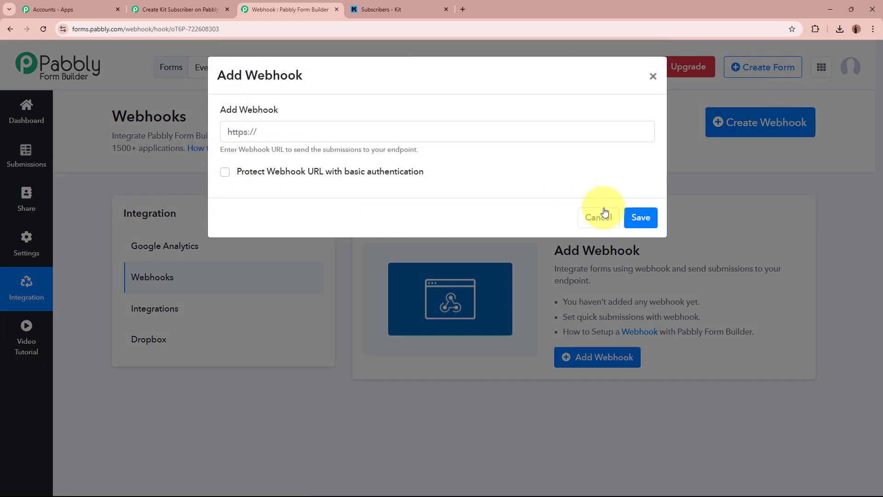
pyautogui.click(335, 127)
pyautogui.hotkey('ctrl', 'v')
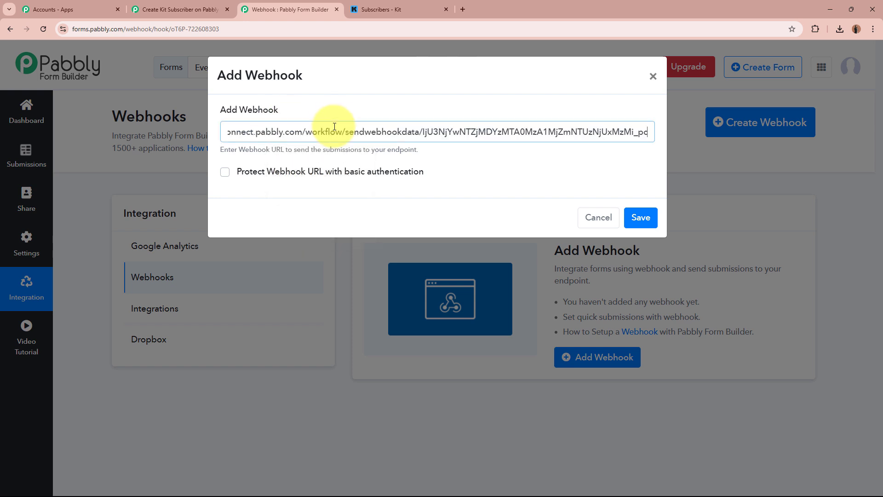
pyautogui.click(515, 178)
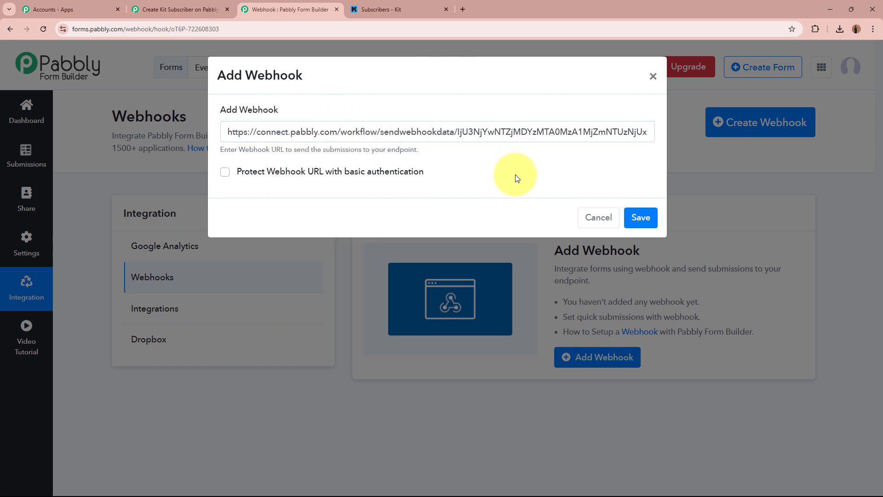
pyautogui.click(641, 217)
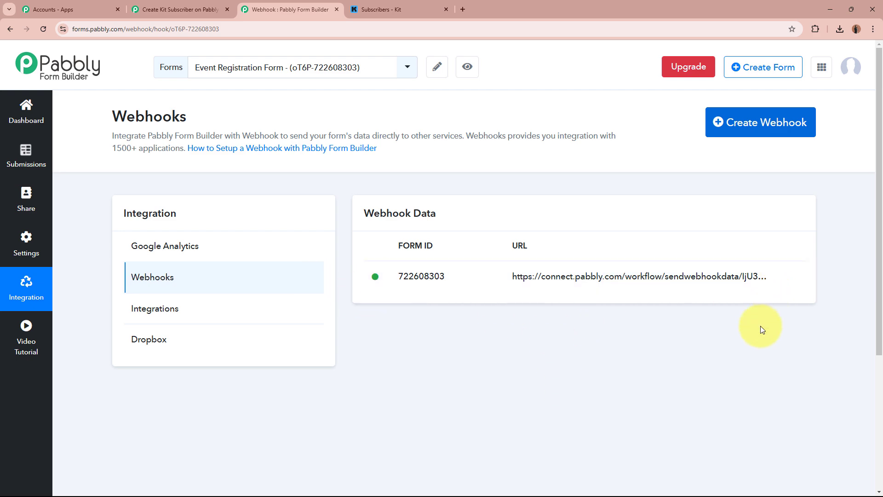
pyautogui.click(212, 10)
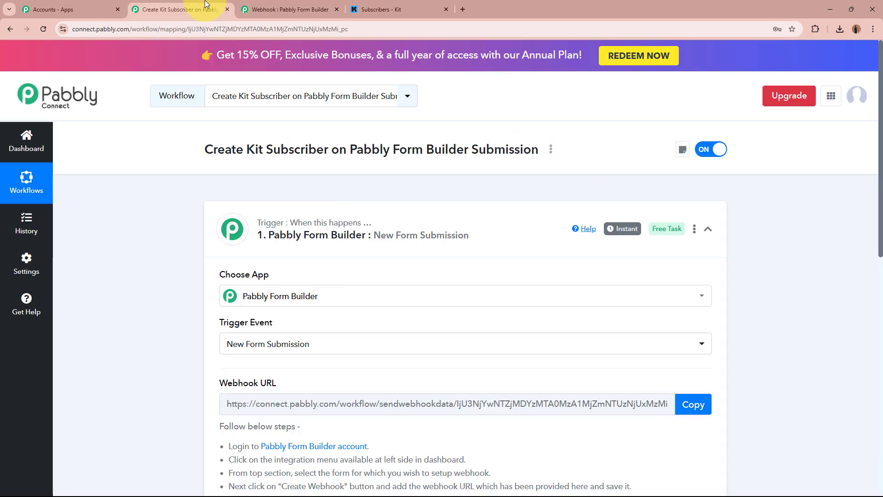
pyautogui.scroll(-10, 128, 299)
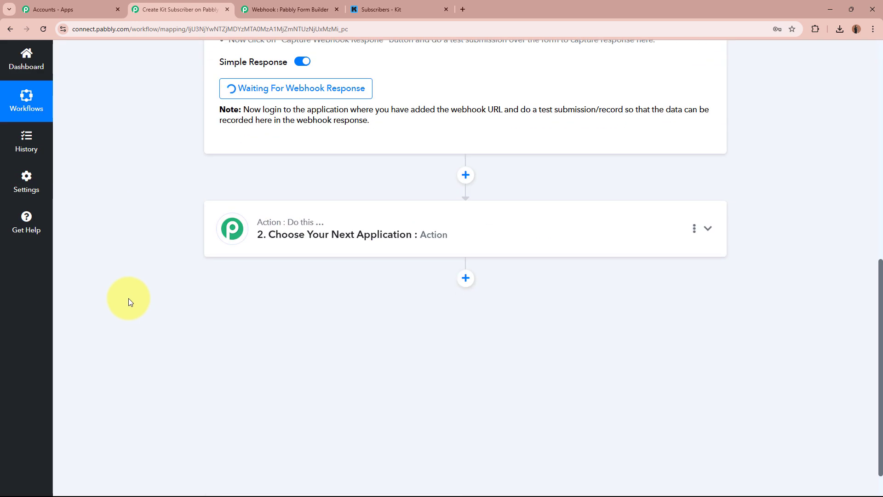
pyautogui.scroll(2, 210, 276)
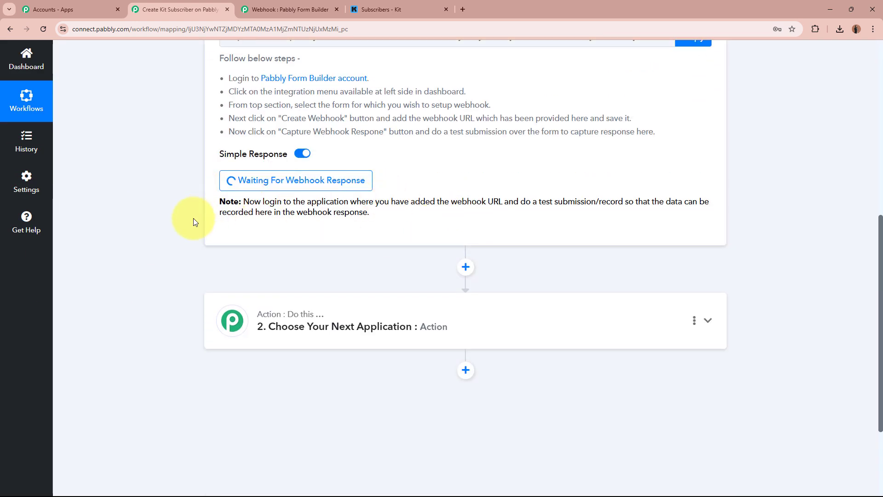
pyautogui.scroll(8, 157, 230)
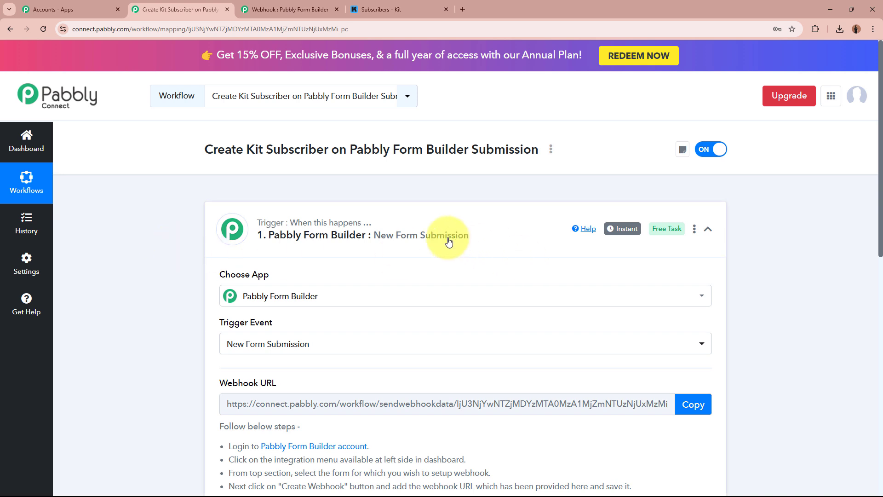
# Copy the Contact Form's share link from the Form Builder dashboard into a new browser tab
pyautogui.click(325, 9)
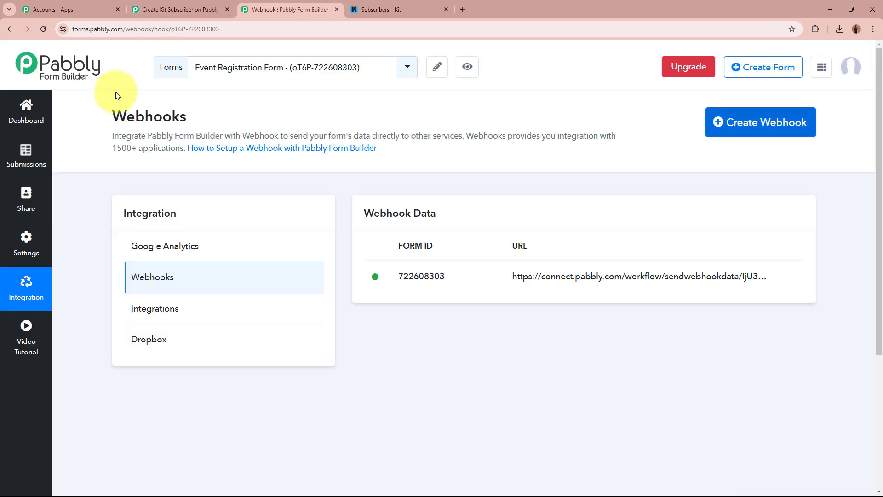
pyautogui.click(35, 113)
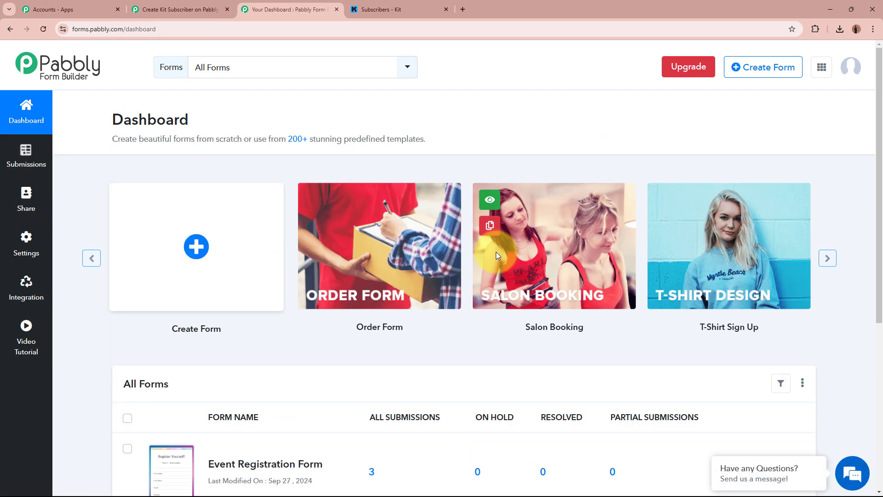
pyautogui.scroll(-6, 497, 276)
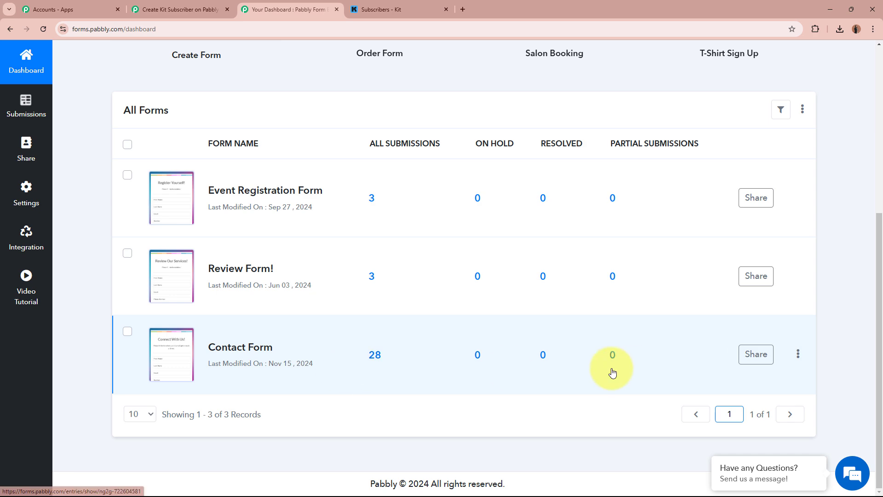
pyautogui.click(198, 9)
pyautogui.scroll(-4, 230, 353)
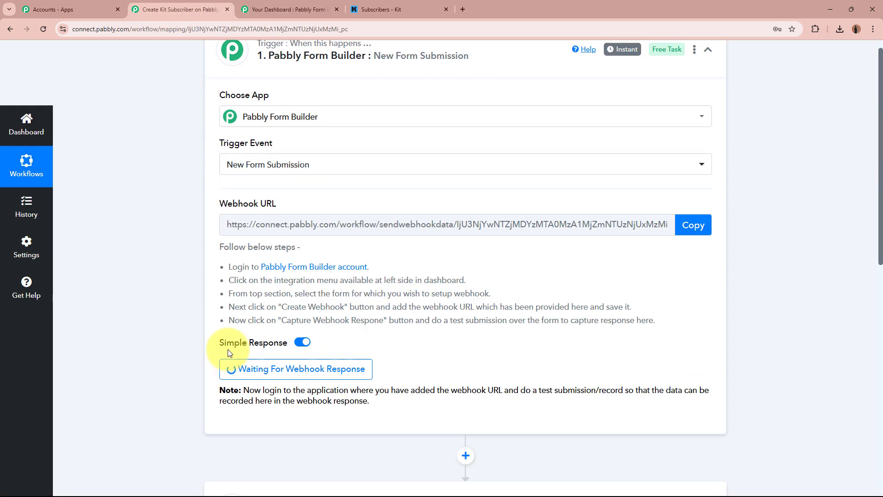
pyautogui.scroll(-2, 148, 292)
pyautogui.scroll(6, 367, 249)
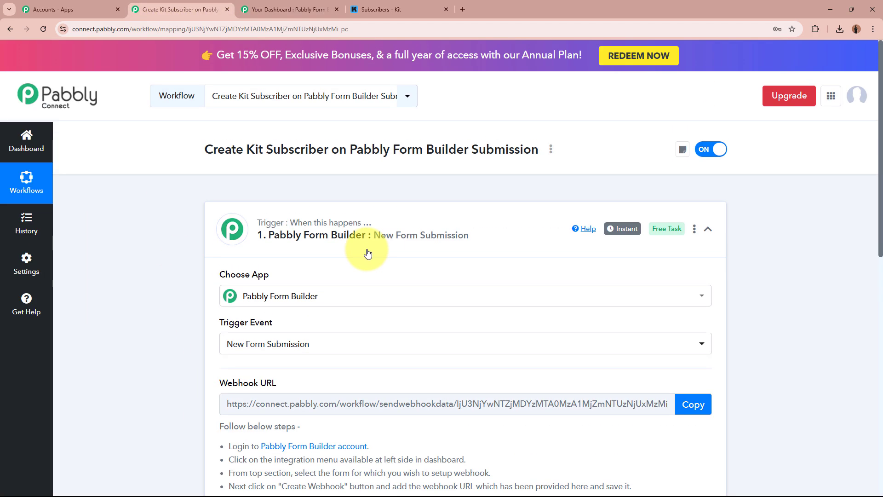
pyautogui.click(273, 8)
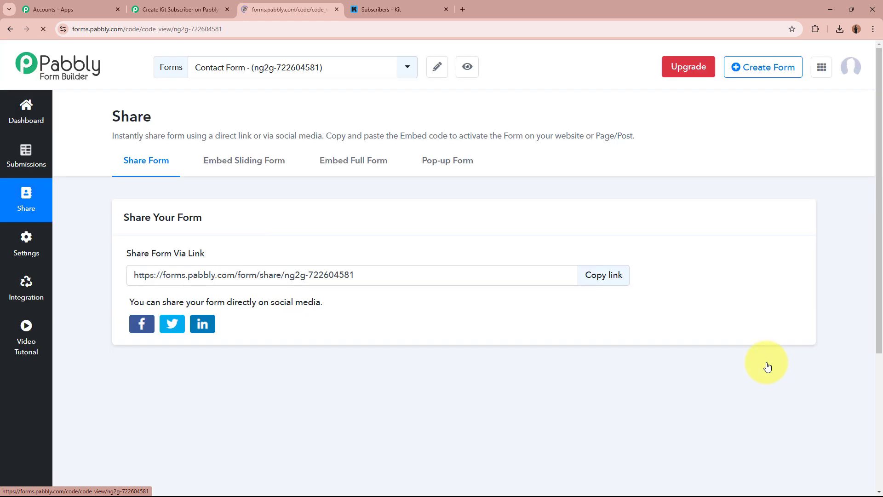
pyautogui.click(616, 277)
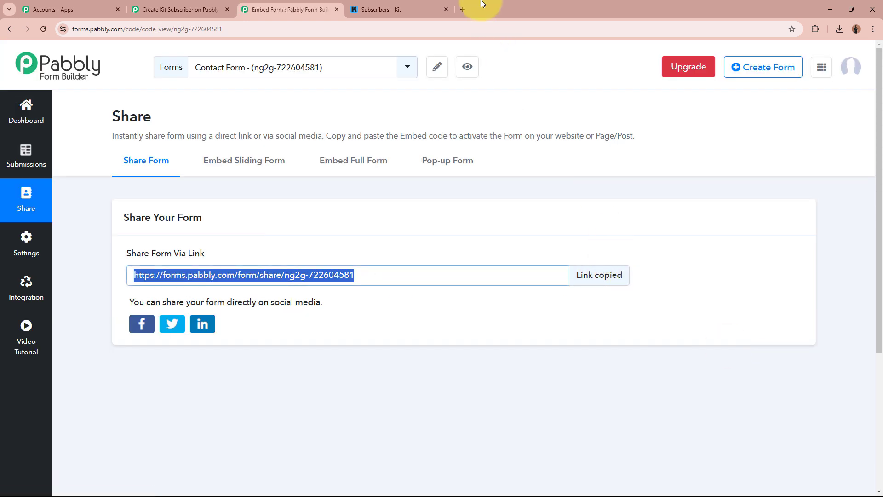
pyautogui.click(463, 9)
# Load the Contact Form share page from the pasted link
pyautogui.hotkey('ctrl', 'v')
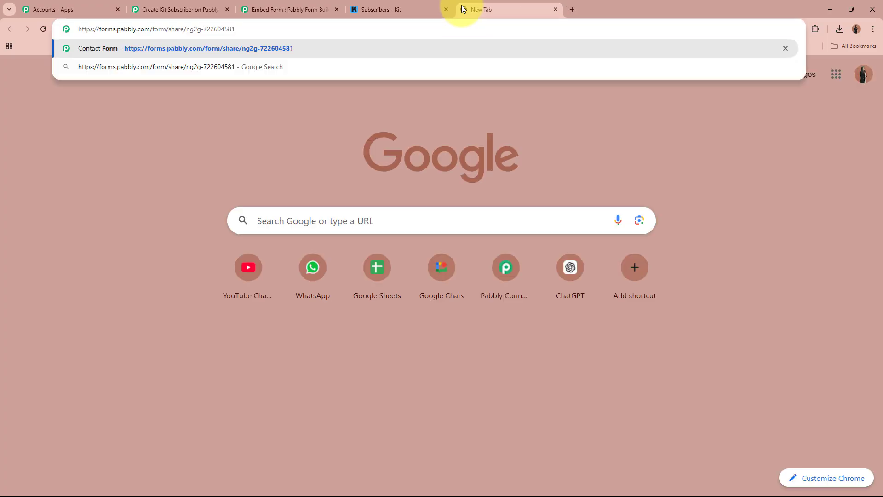
pyautogui.press('Return')
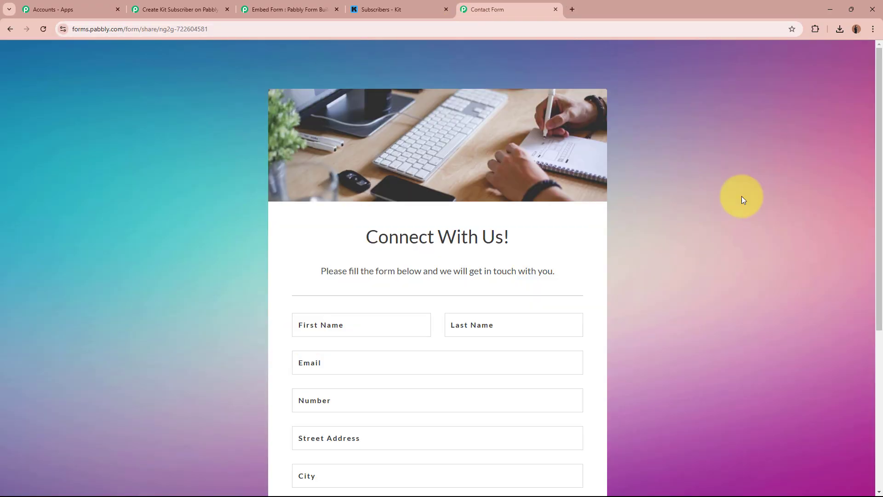
pyautogui.scroll(-5, 741, 239)
pyautogui.scroll(2, 741, 239)
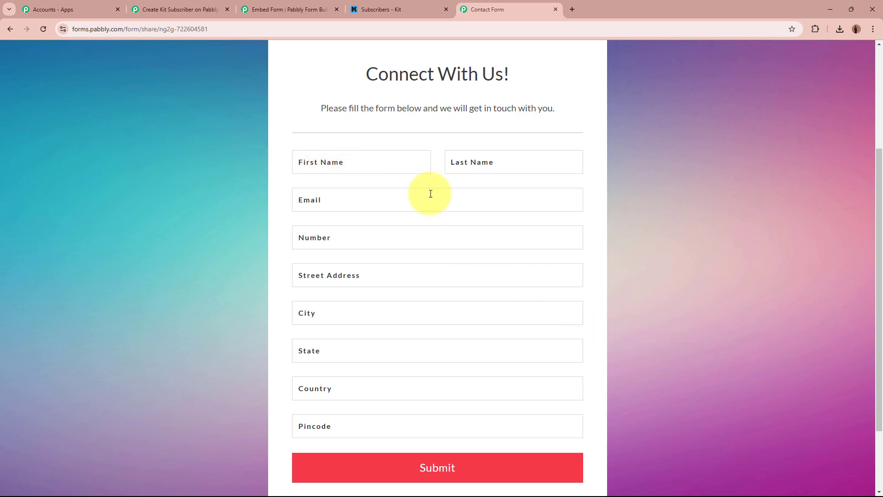
# Enter the test member's first and last name, e-mail and phone number
pyautogui.click(381, 161)
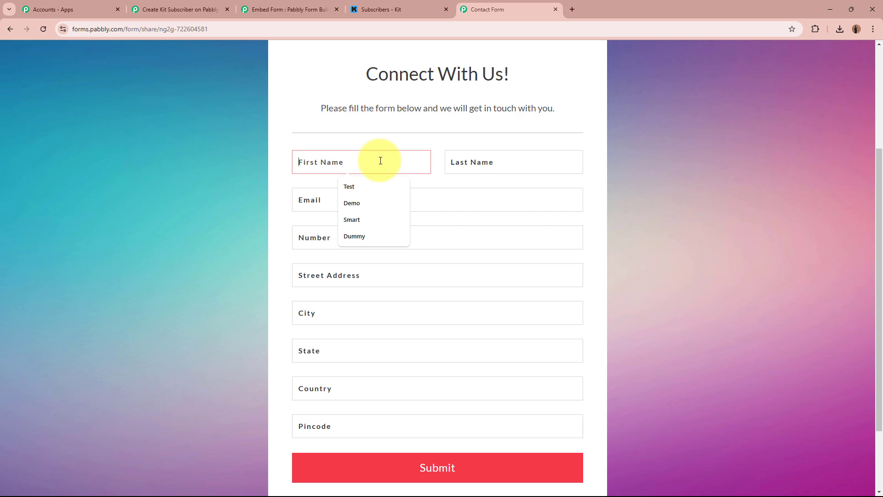
pyautogui.write('S')
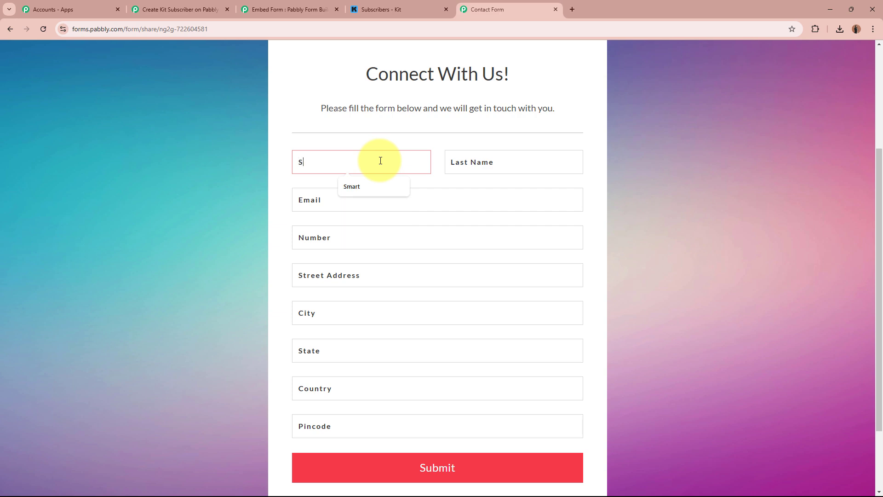
pyautogui.write('mart')
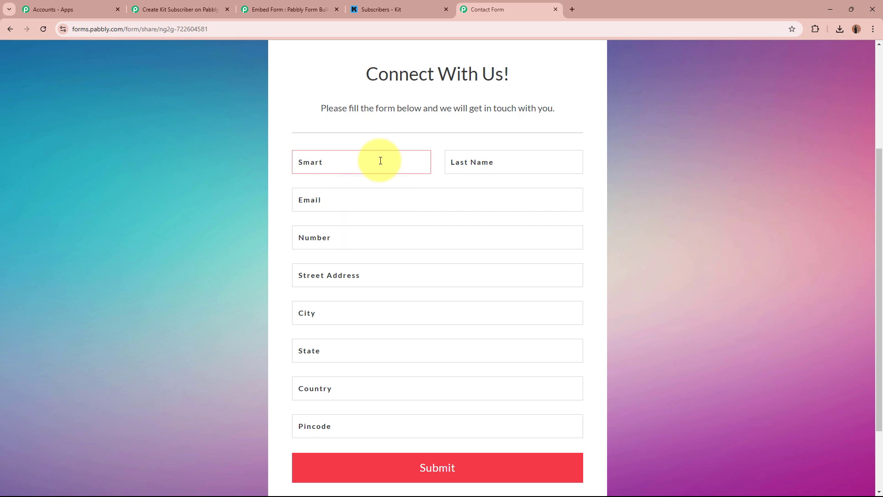
pyautogui.click(503, 168)
pyautogui.write('Member')
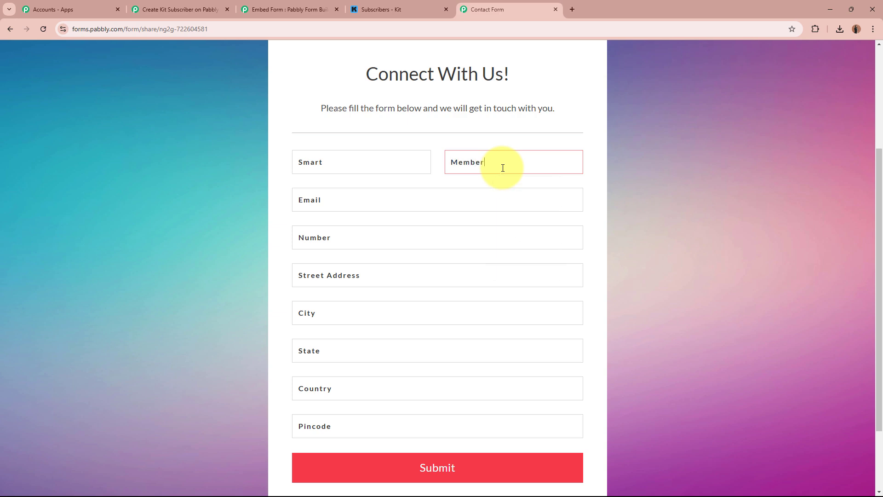
pyautogui.click(459, 193)
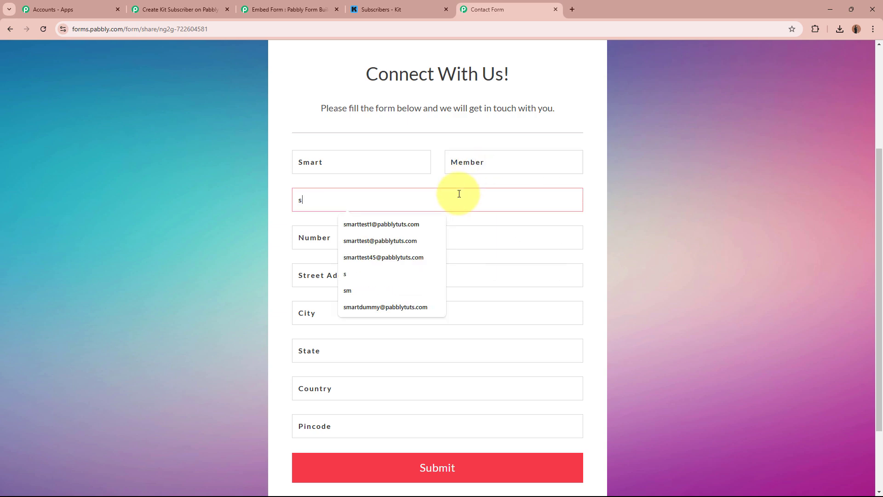
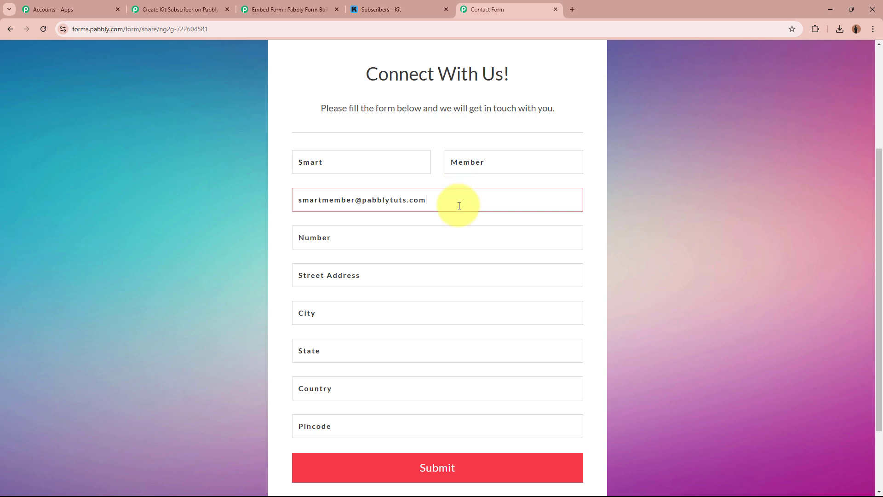
pyautogui.click(457, 234)
pyautogui.write('91711111111')
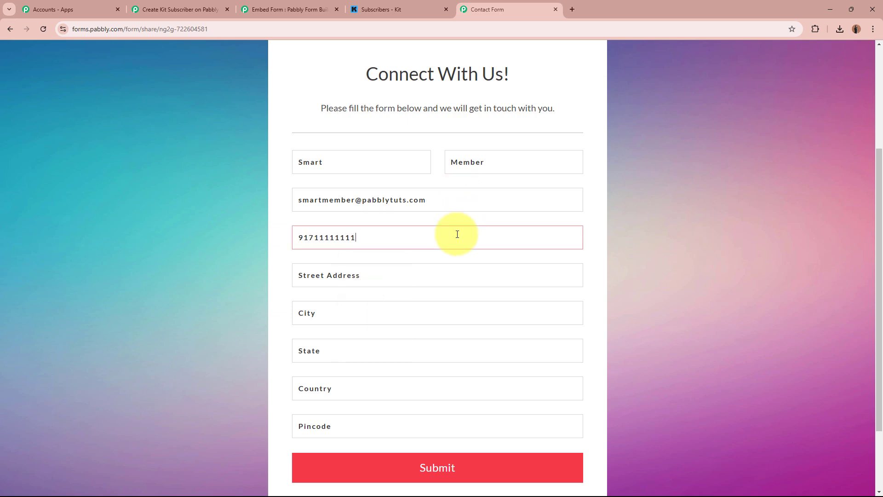
pyautogui.write('1')
# Fill in the city, state, country and pincode address fields
pyautogui.click(457, 276)
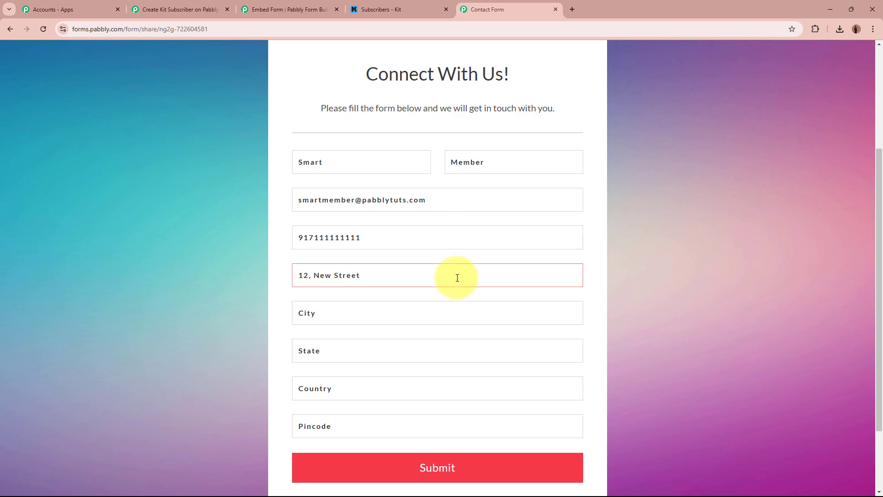
pyautogui.click(457, 313)
pyautogui.write('i')
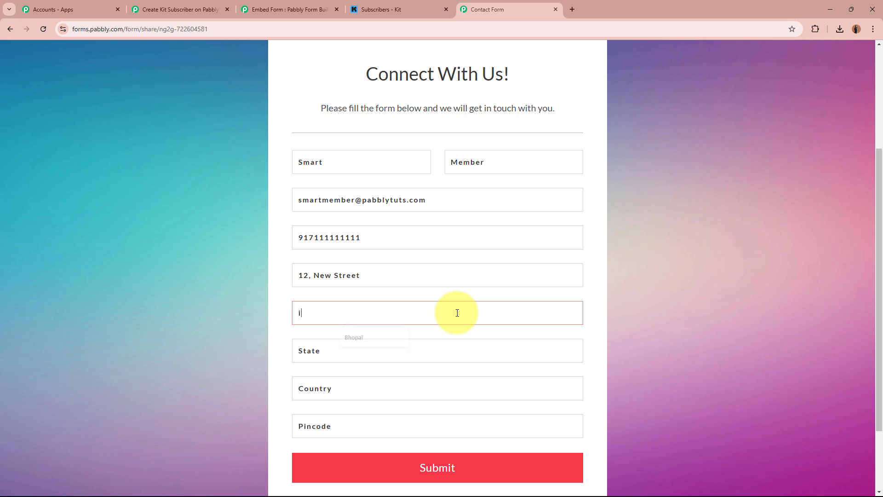
pyautogui.click(474, 351)
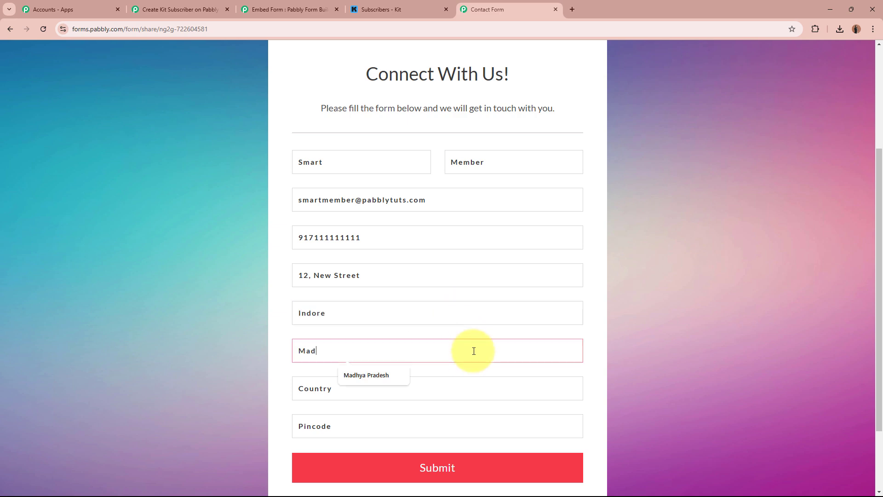
pyautogui.write('Mad')
pyautogui.press('Down')
pyautogui.press('Return')
pyautogui.click(476, 384)
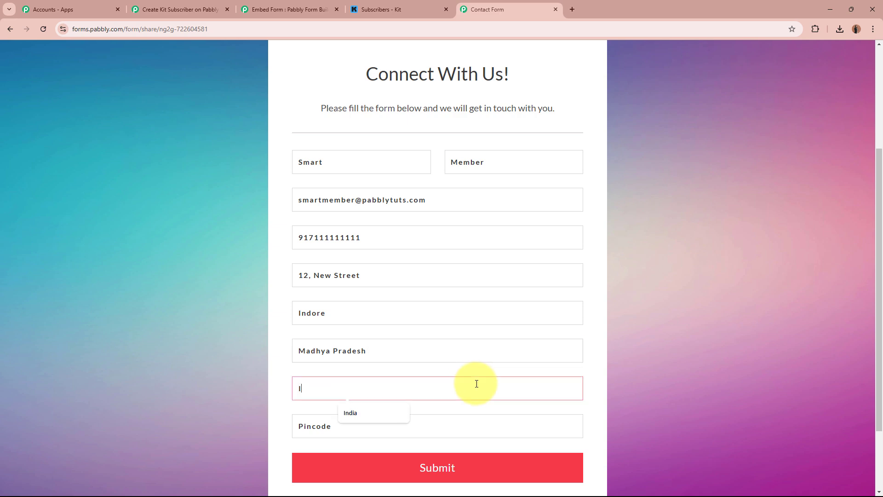
pyautogui.write('In')
pyautogui.press('Down')
pyautogui.press('Return')
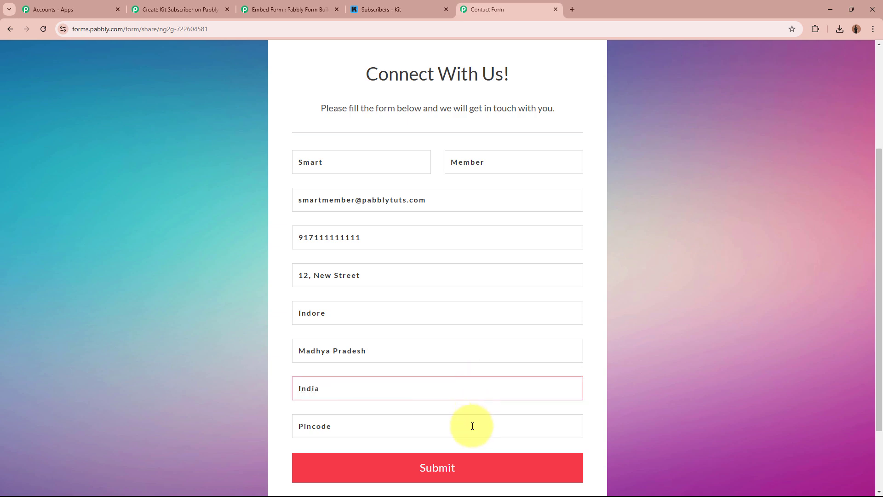
pyautogui.click(466, 433)
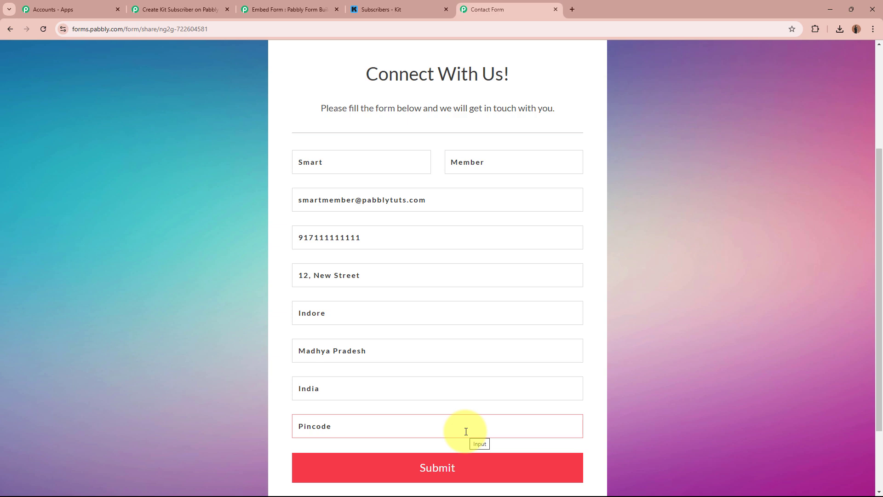
pyautogui.click(466, 431)
pyautogui.write('462001')
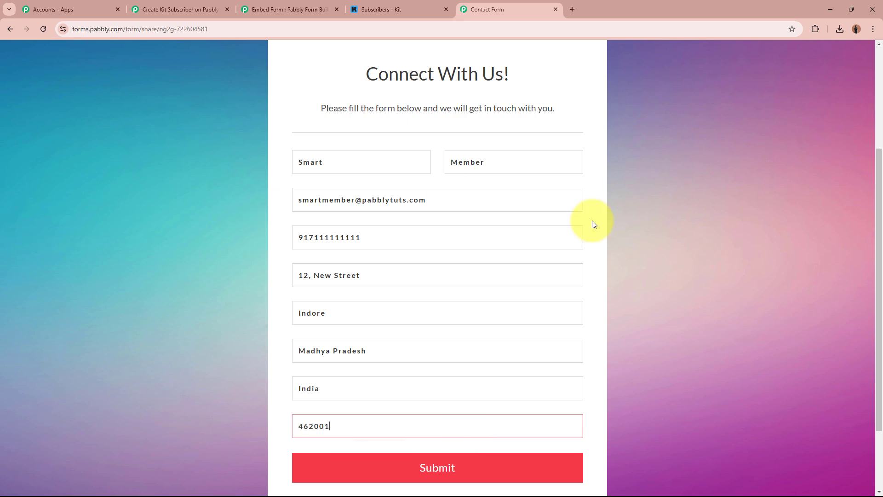
# Submit the form and decline the browser's offer to save the address
pyautogui.scroll(-2, 782, 276)
pyautogui.click(484, 378)
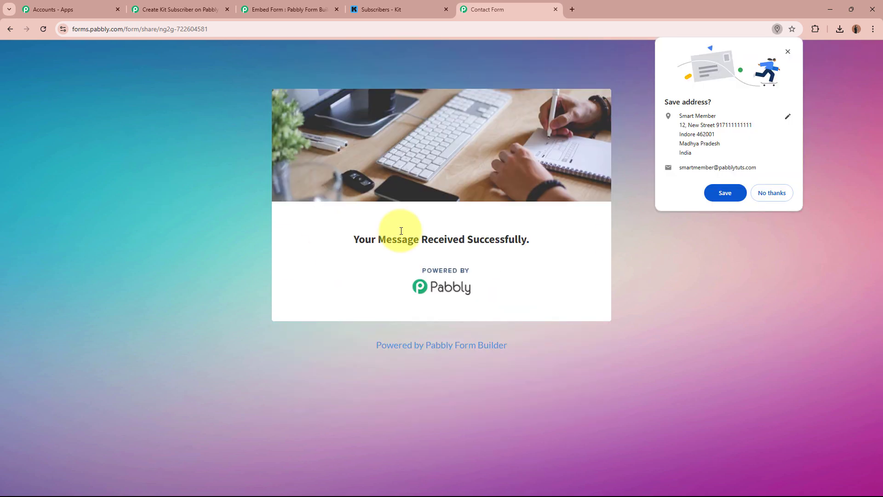
pyautogui.moveTo(351, 234); pyautogui.dragTo(648, 237)
pyautogui.click(648, 238)
pyautogui.click(771, 194)
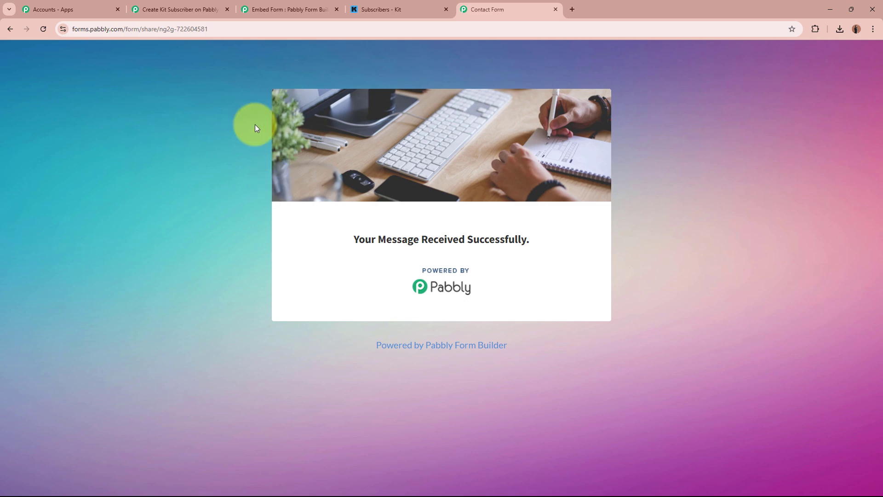
# Review the captured Ticket Id, First and Last Name, Email, Country, City and Number values
pyautogui.click(193, 9)
pyautogui.scroll(-8, 154, 272)
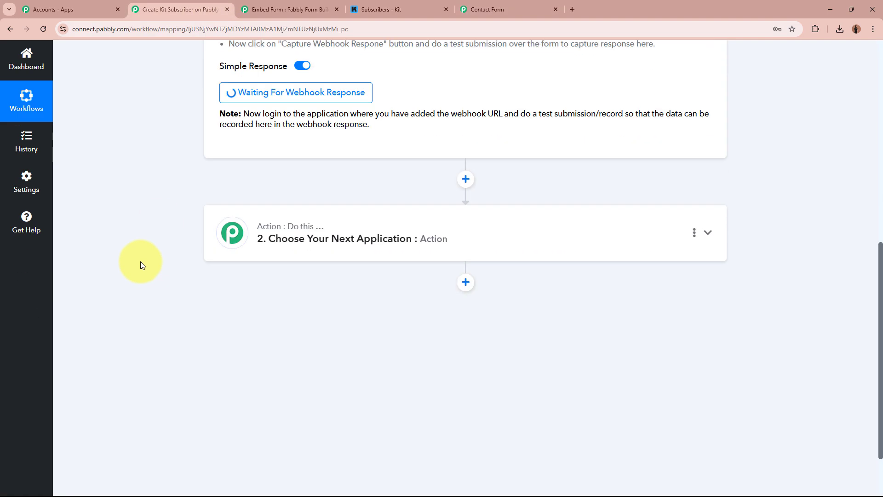
pyautogui.scroll(2, 140, 261)
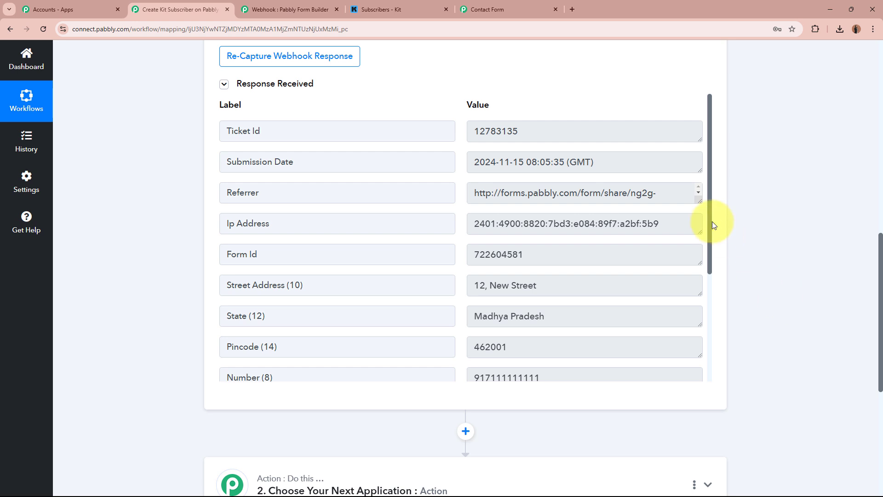
pyautogui.click(591, 130)
pyautogui.scroll(-4, 619, 275)
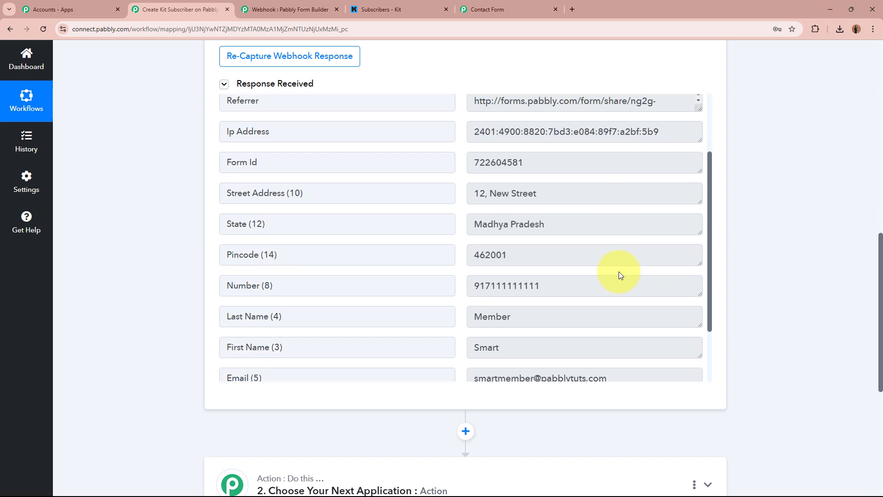
pyautogui.click(479, 270)
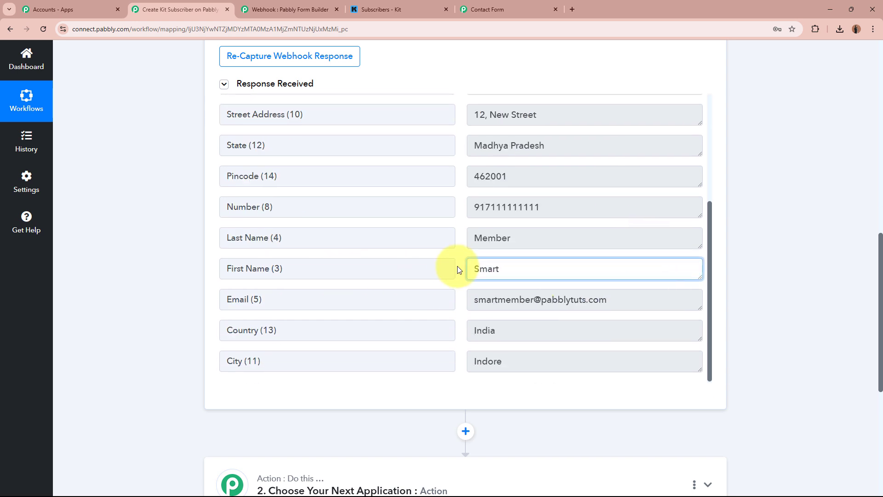
pyautogui.click(556, 237)
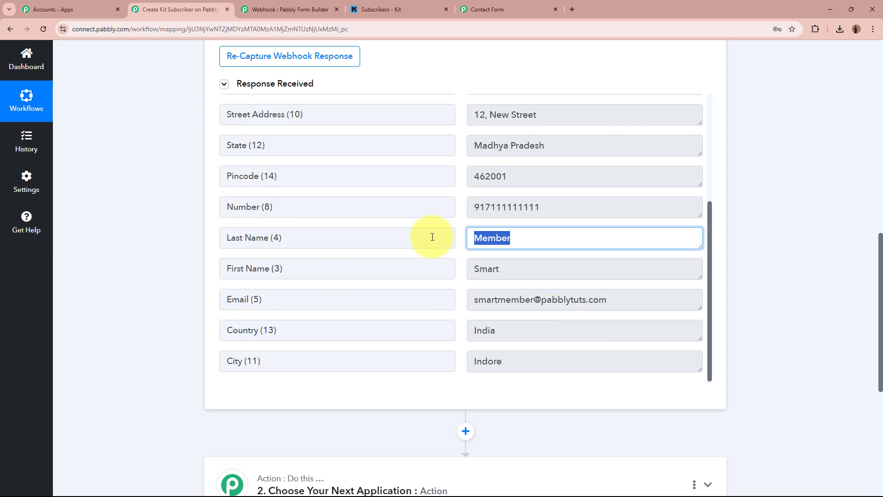
pyautogui.click(676, 300)
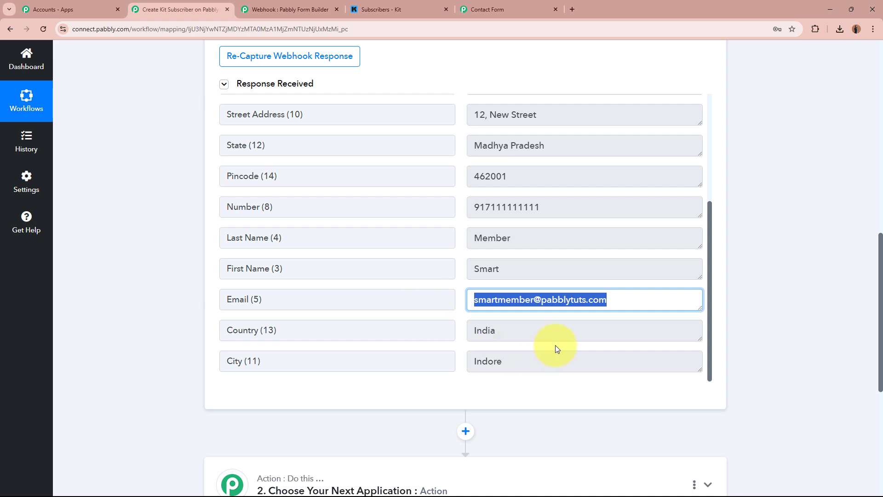
pyautogui.click(558, 330)
pyautogui.click(574, 366)
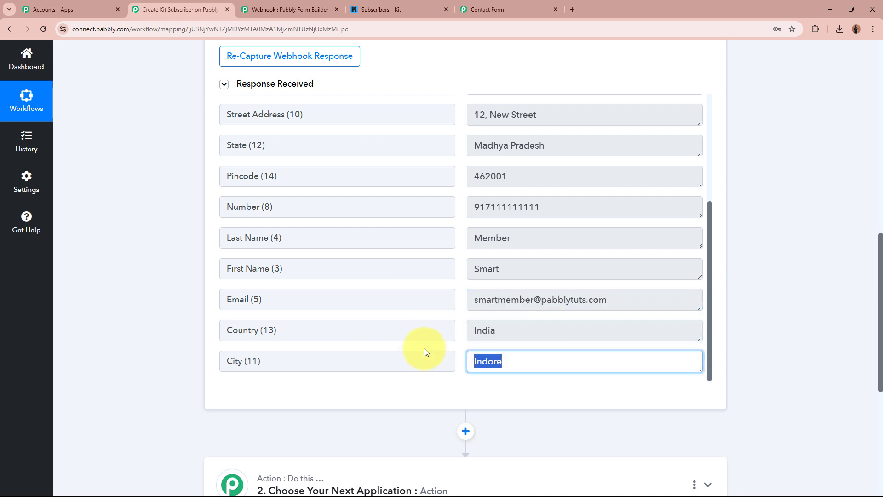
pyautogui.click(579, 207)
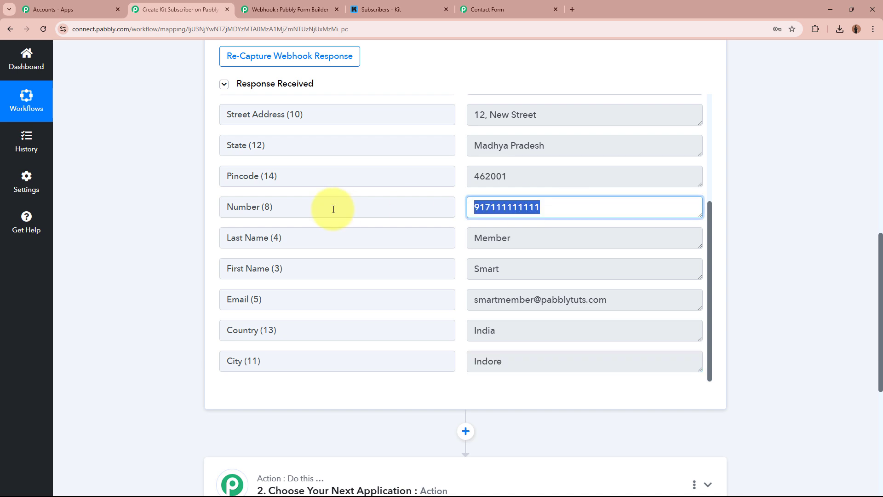
# Check the captured Pincode, State, Street Address and Form Id, then collapse the trigger step
pyautogui.scroll(2, 417, 234)
pyautogui.click(478, 263)
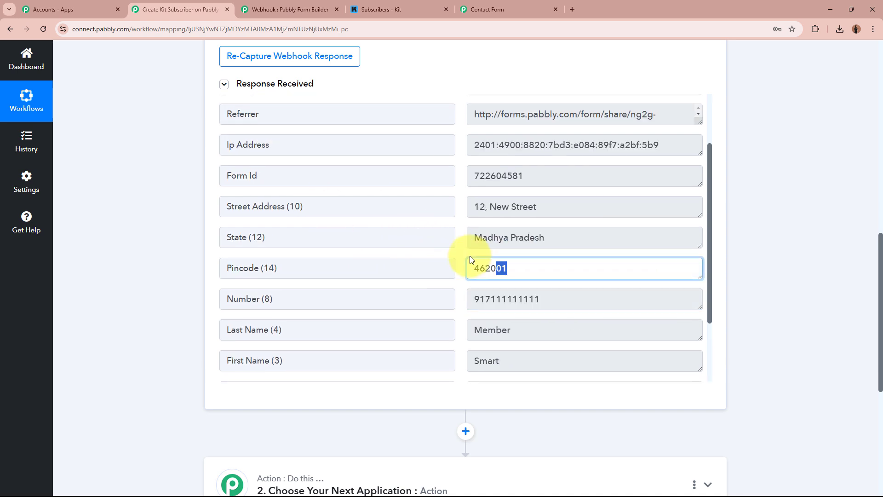
pyautogui.click(562, 230)
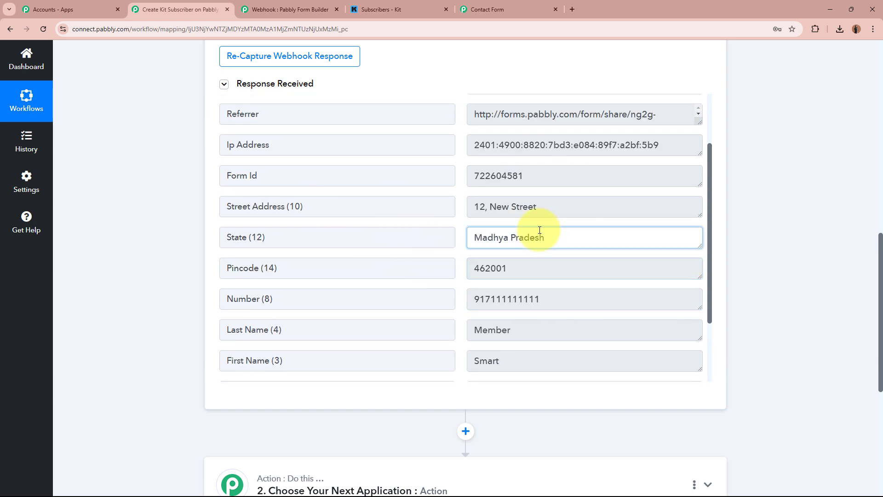
pyautogui.click(584, 213)
pyautogui.click(590, 214)
pyautogui.scroll(2, 590, 214)
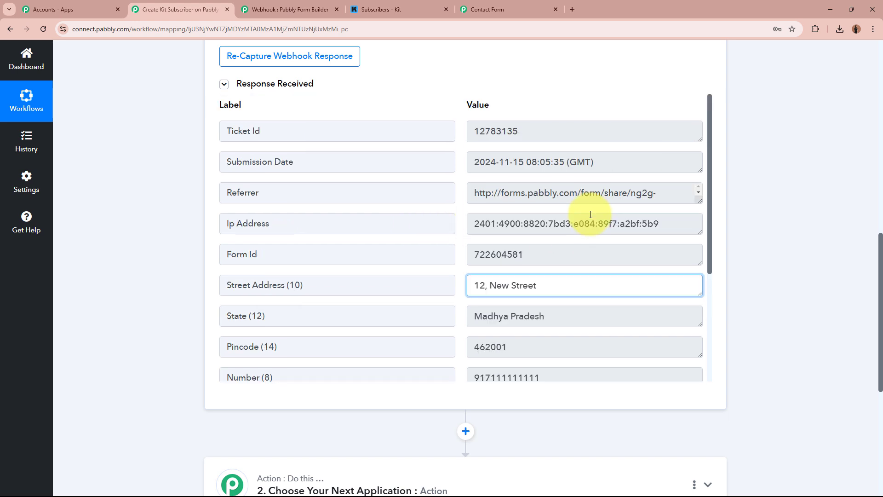
pyautogui.click(540, 250)
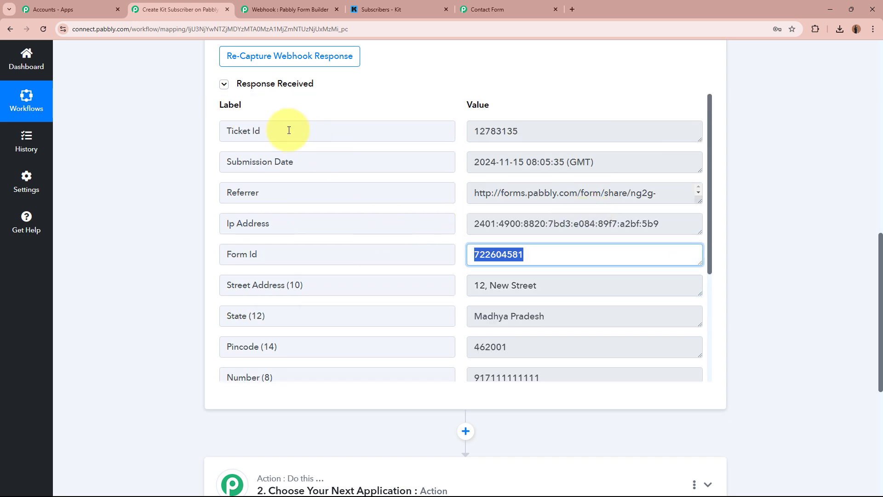
pyautogui.click(860, 339)
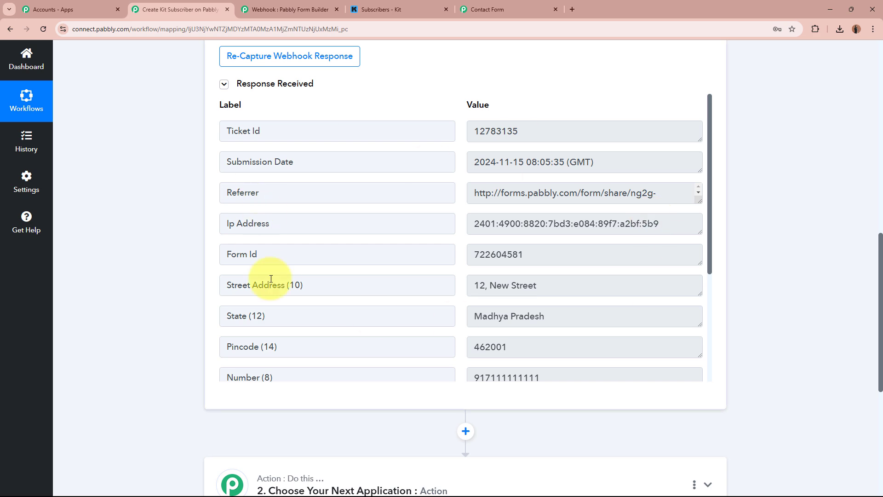
pyautogui.scroll(10, 830, 252)
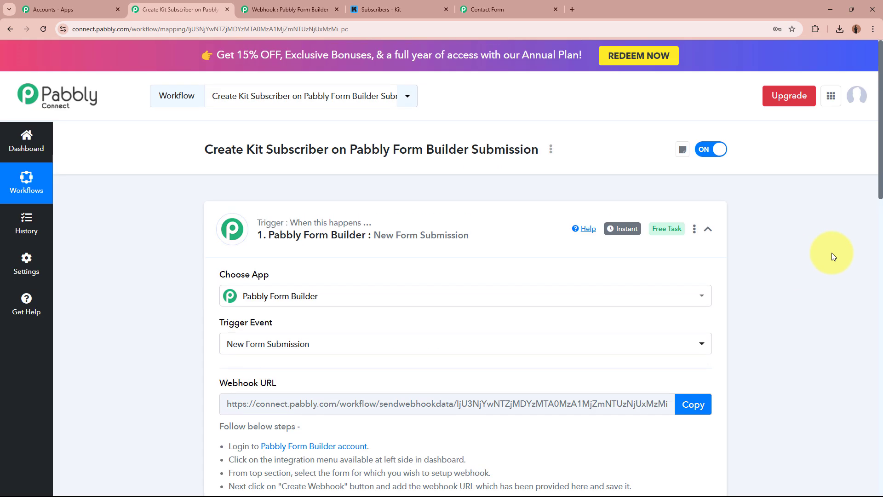
pyautogui.click(519, 246)
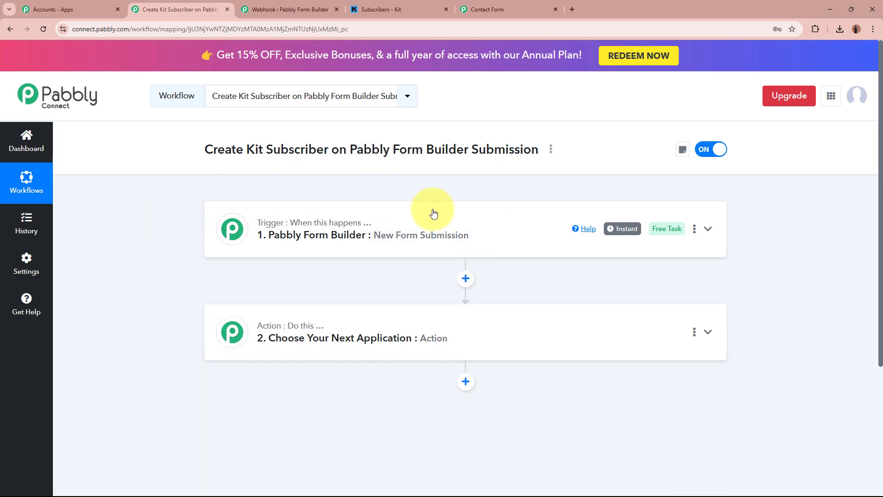
# Look over the Form Builder dashboard and Kit's subscriber count
pyautogui.click(294, 9)
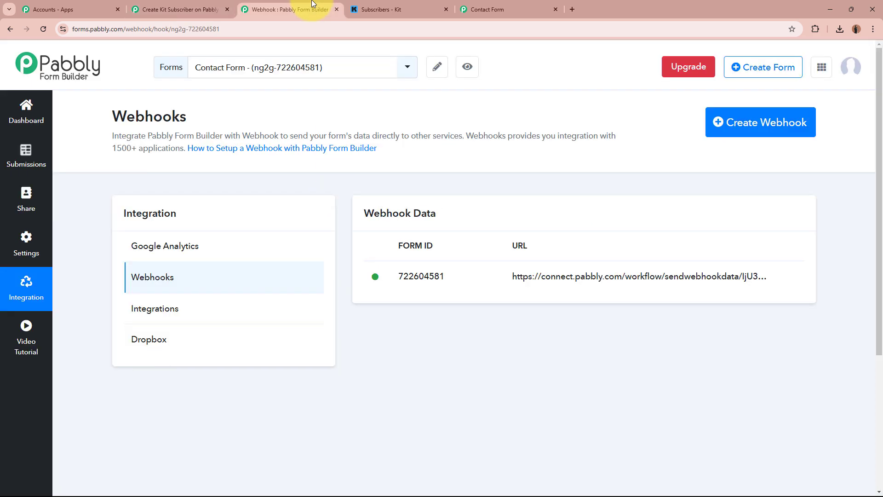
pyautogui.click(33, 117)
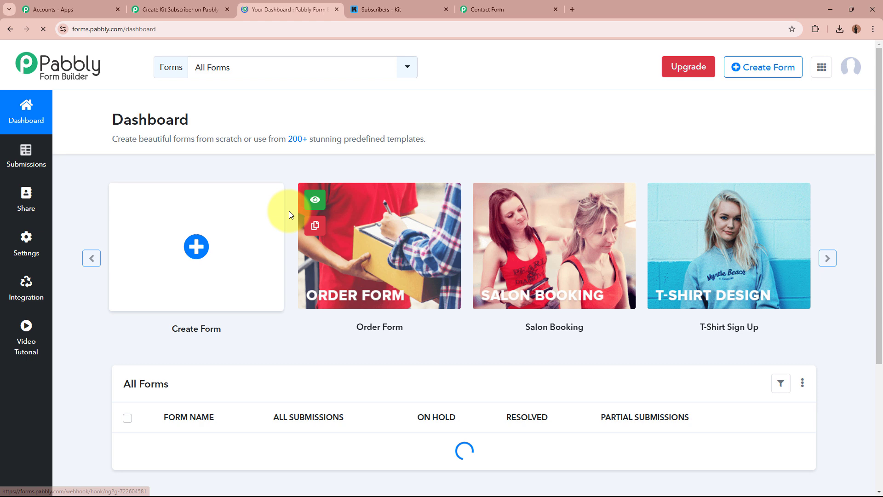
pyautogui.click(180, 9)
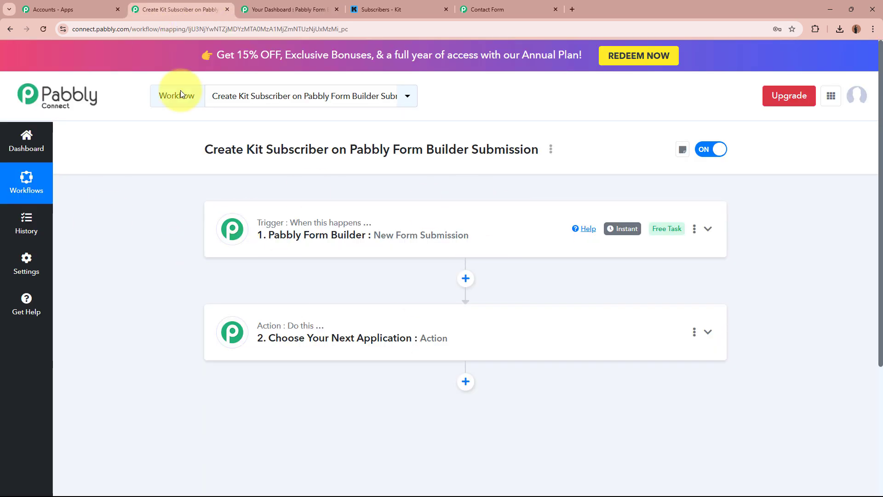
pyautogui.click(258, 9)
pyautogui.scroll(-3, 120, 269)
pyautogui.scroll(-3, 120, 270)
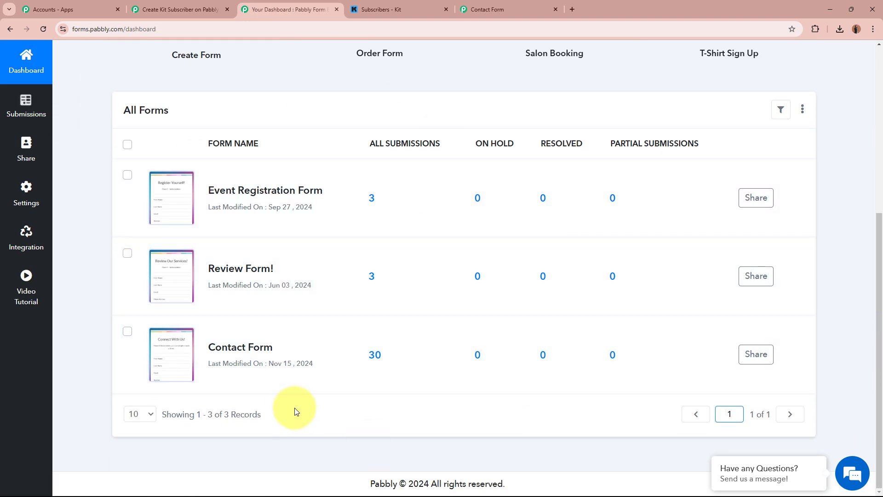
pyautogui.click(405, 4)
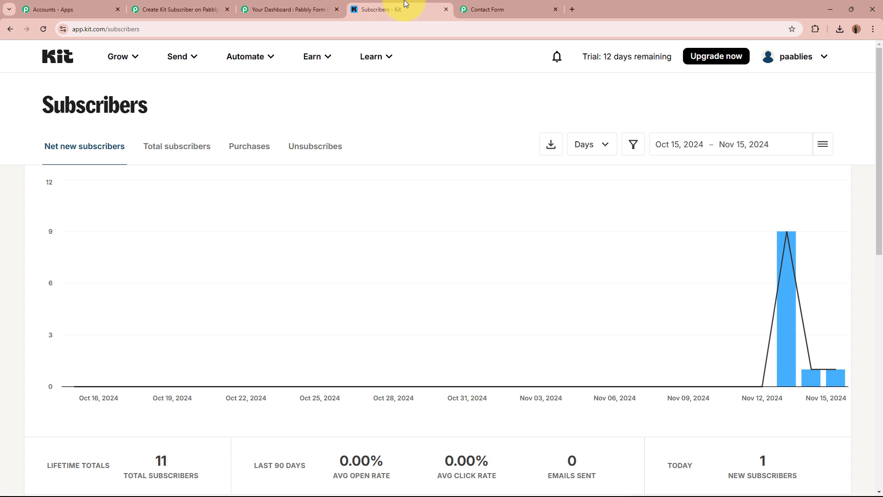
pyautogui.click(288, 8)
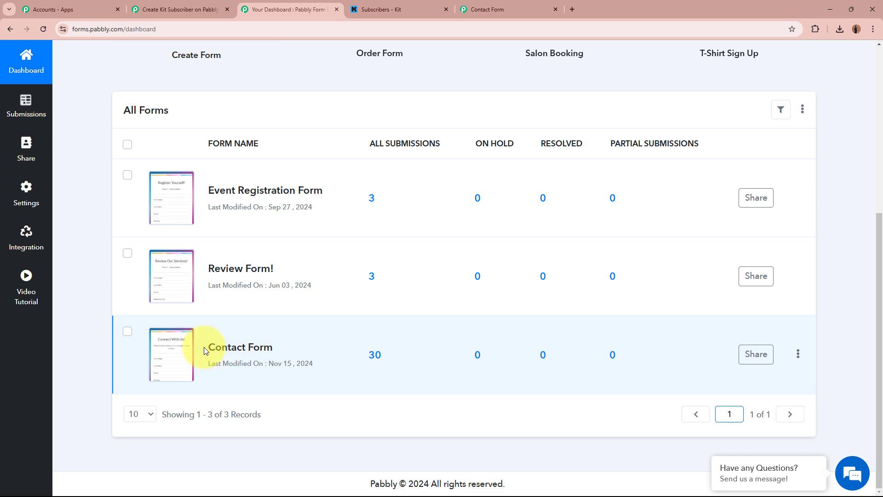
# Point out the Contact Form, then expand the workflow's trigger step settings
pyautogui.moveTo(208, 346); pyautogui.dragTo(275, 350)
pyautogui.click(290, 400)
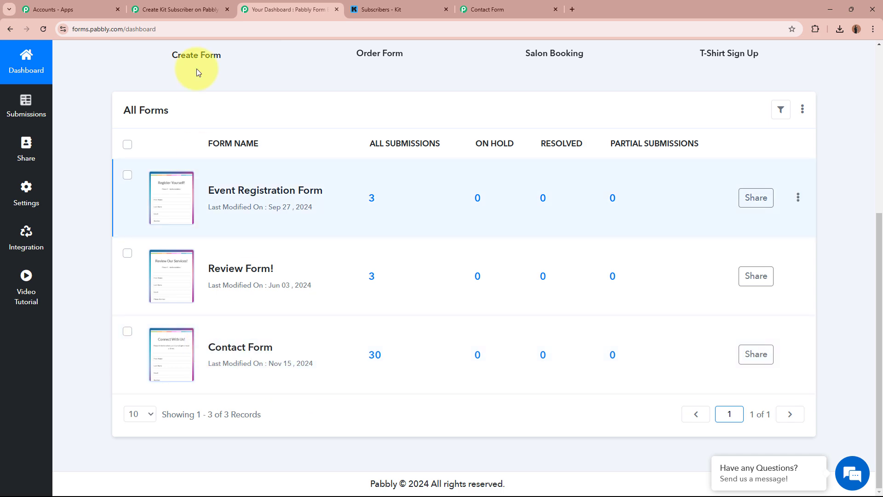
pyautogui.click(180, 9)
pyautogui.click(380, 217)
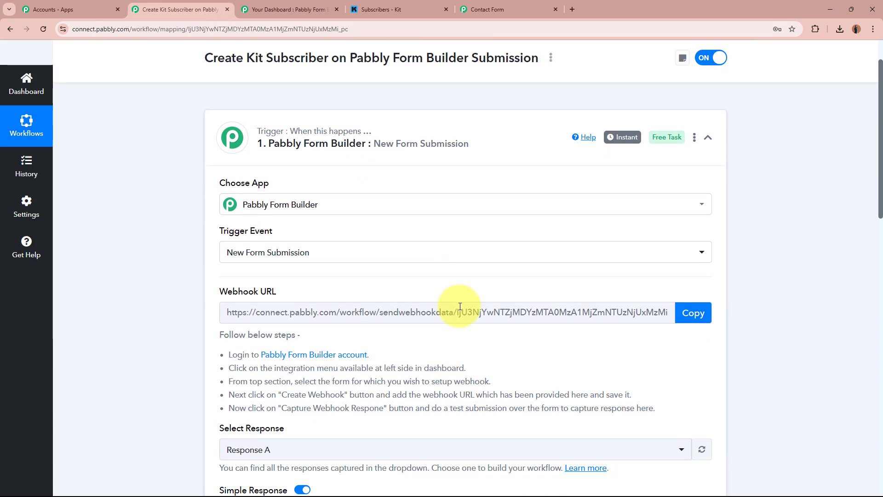
# Locate the captured Form Id 722604581 in the trigger response and compare it with the Form Builder forms list
pyautogui.scroll(-10, 300, 206)
pyautogui.moveTo(292, 164); pyautogui.dragTo(572, 164)
pyautogui.click(594, 162)
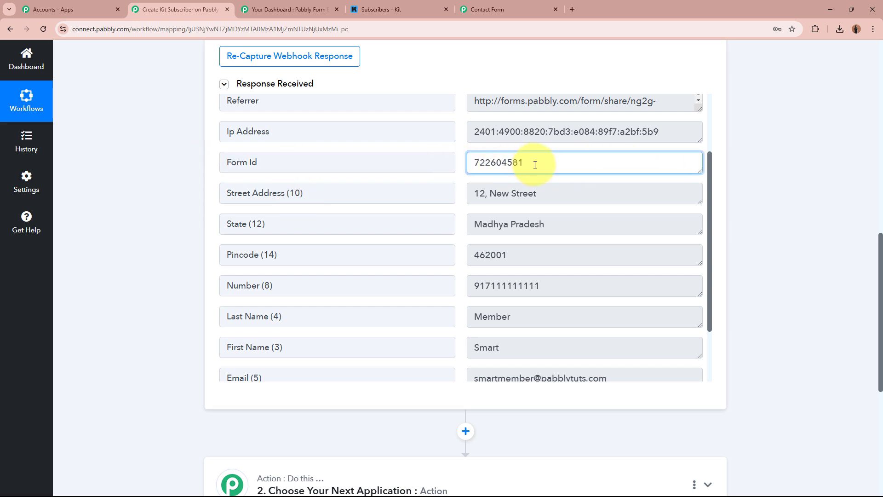
pyautogui.click(254, 18)
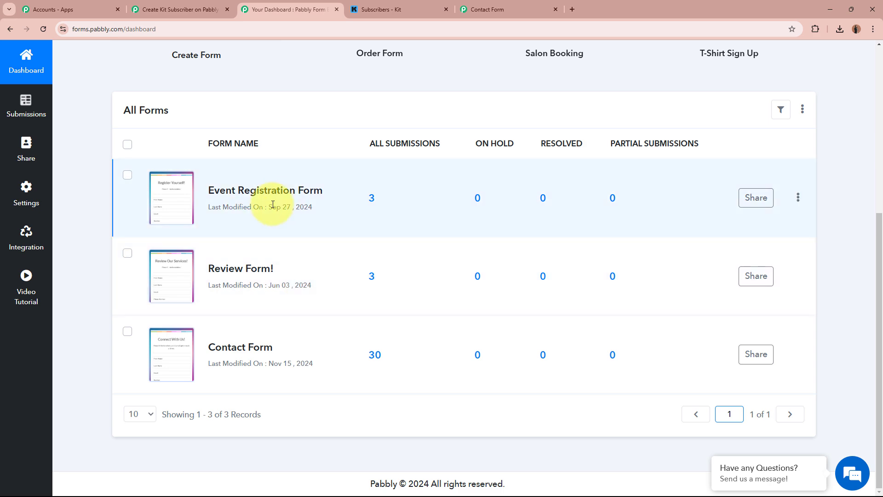
# Return to the workflow overview and select the second step to choose its app
pyautogui.click(180, 9)
pyautogui.scroll(9, 812, 282)
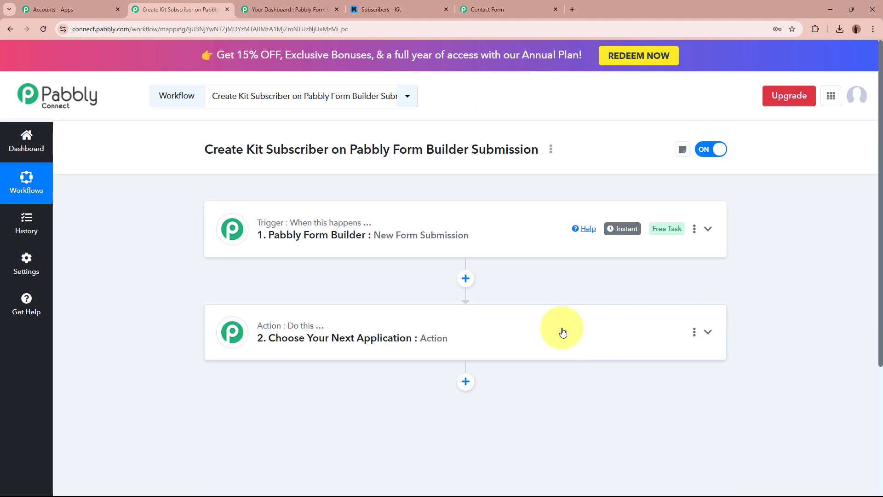
pyautogui.click(563, 332)
pyautogui.scroll(-4, 558, 331)
# Set step 2 to Filter (Pabbly) with the Filter Values action event and connect it
pyautogui.click(233, 288)
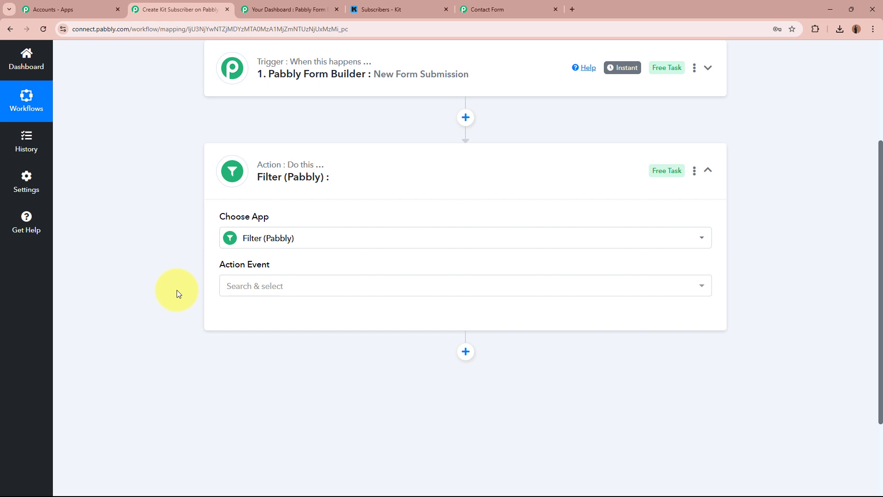
pyautogui.click(346, 290)
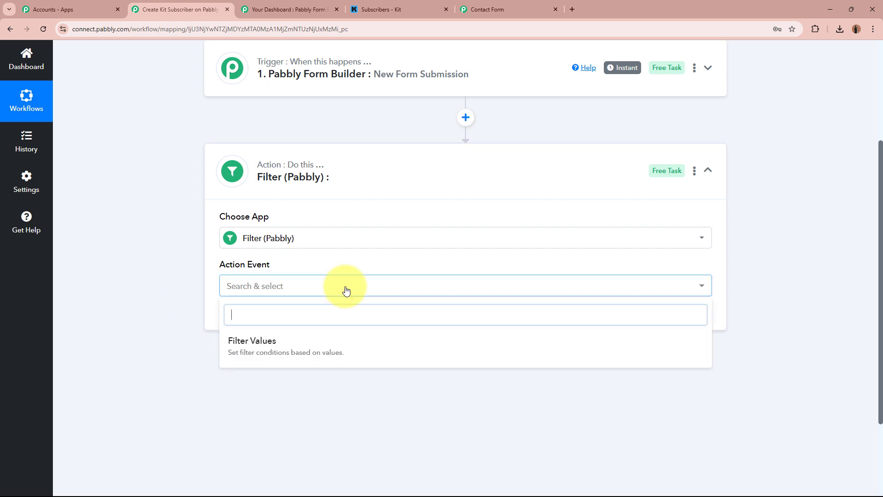
pyautogui.click(335, 344)
pyautogui.click(239, 317)
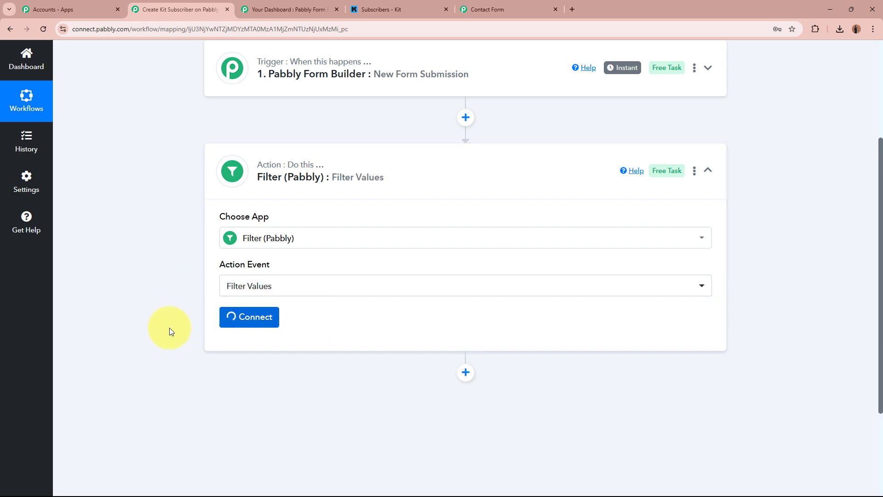
pyautogui.scroll(-3, 170, 328)
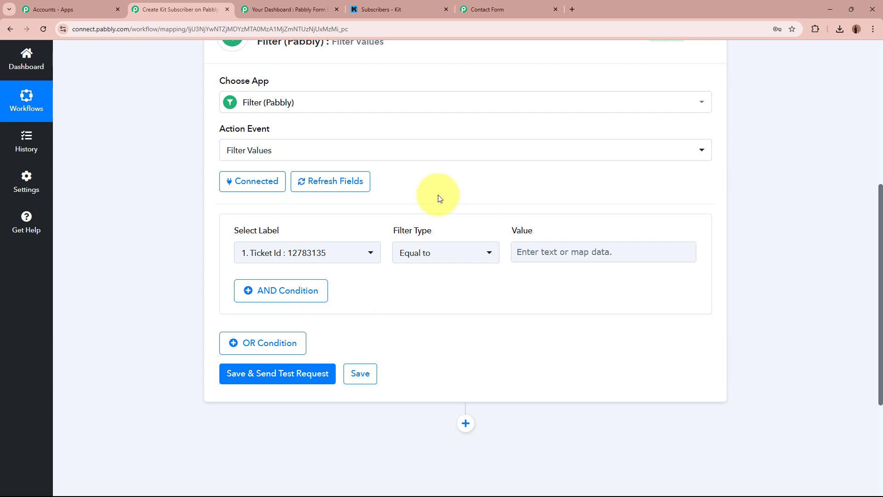
# Set the filter condition to the submission's Form Id, Equal to, value 722604581
pyautogui.click(286, 254)
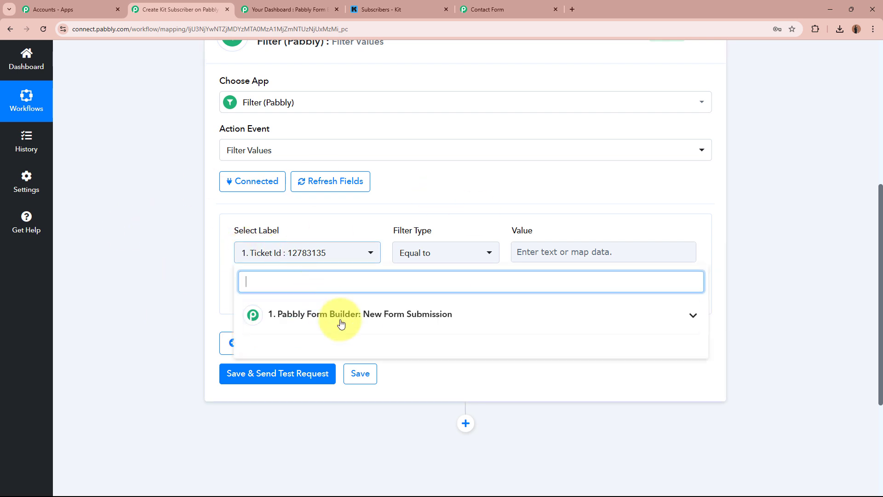
pyautogui.click(316, 314)
pyautogui.click(335, 487)
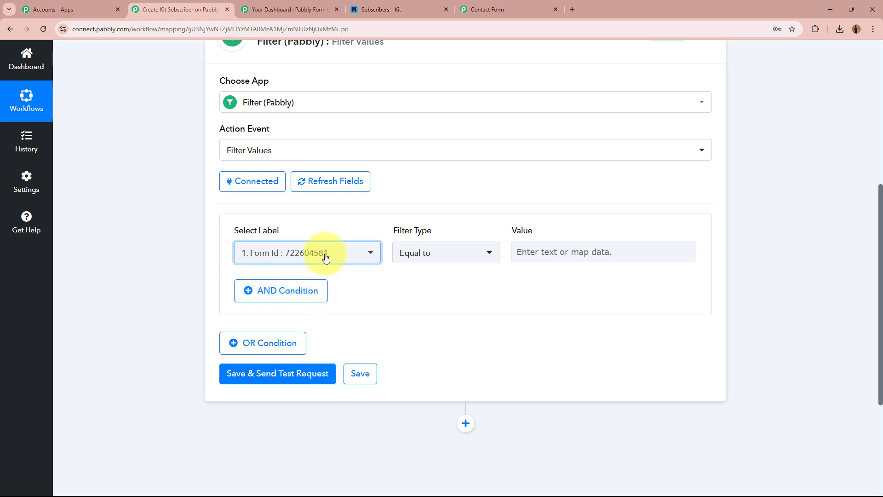
pyautogui.click(603, 256)
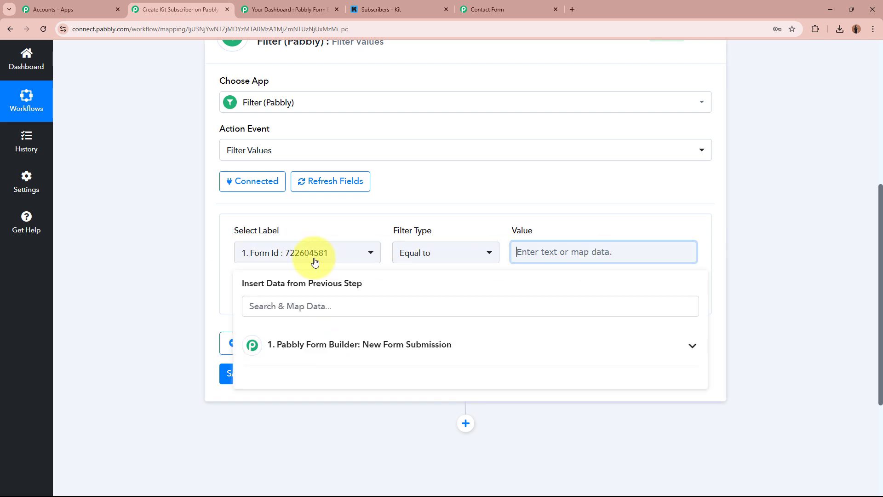
pyautogui.write('722')
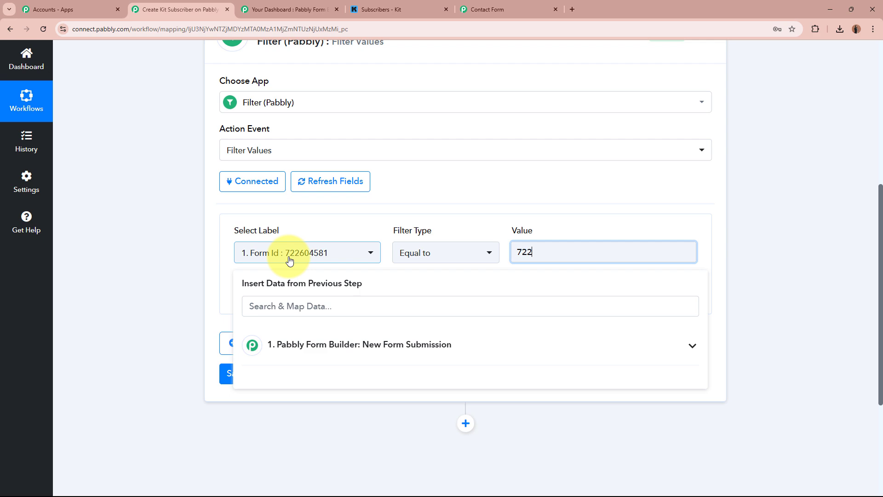
pyautogui.write('604581')
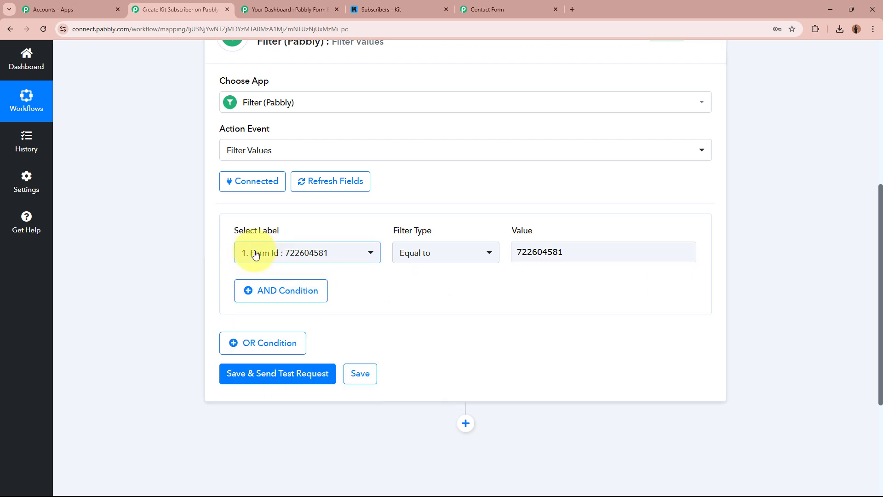
# Cross-check the 722604581 value against the Form Builder forms list and close the data list
pyautogui.scroll(4, 322, 160)
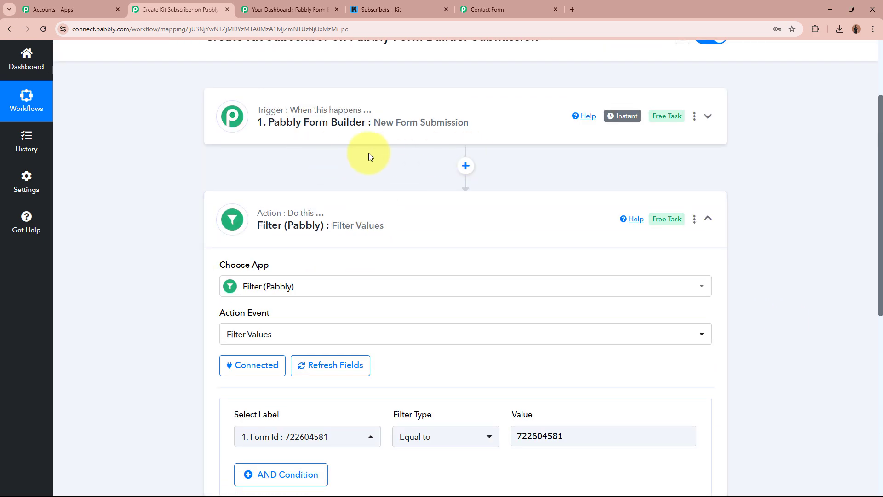
pyautogui.scroll(-4, 369, 153)
pyautogui.moveTo(570, 258); pyautogui.dragTo(509, 248)
pyautogui.click(289, 9)
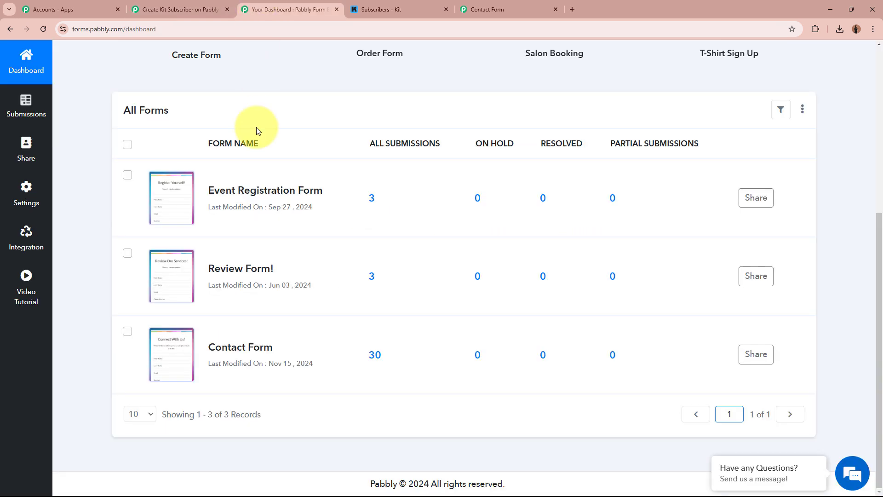
pyautogui.click(183, 4)
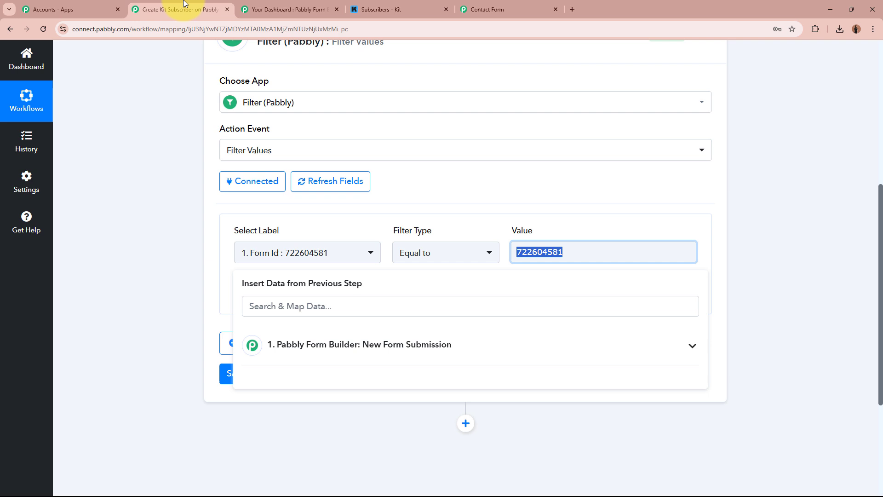
pyautogui.click(134, 281)
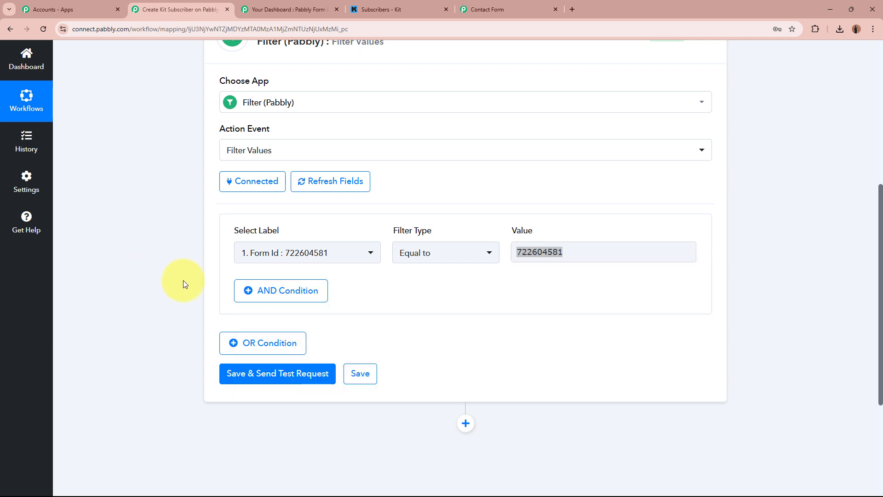
# Save and test the filter, confirm a success status with 'Condition is true', then collapse the step
pyautogui.click(228, 373)
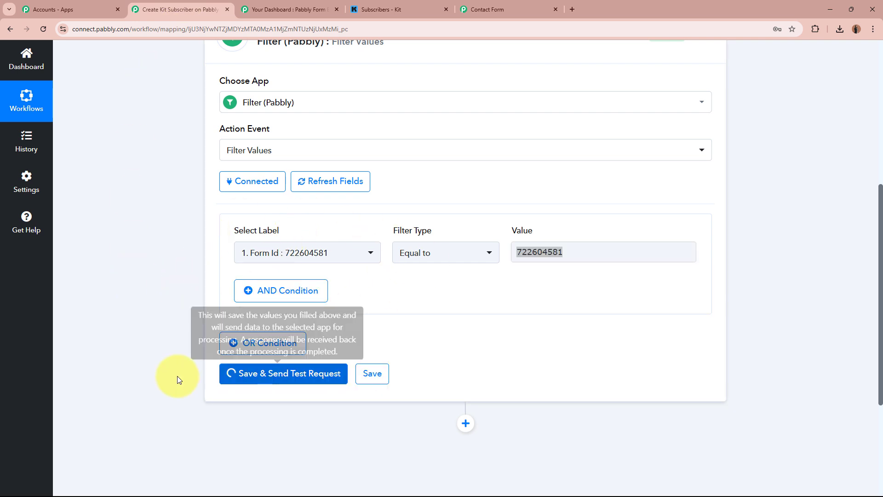
pyautogui.scroll(-4, 161, 374)
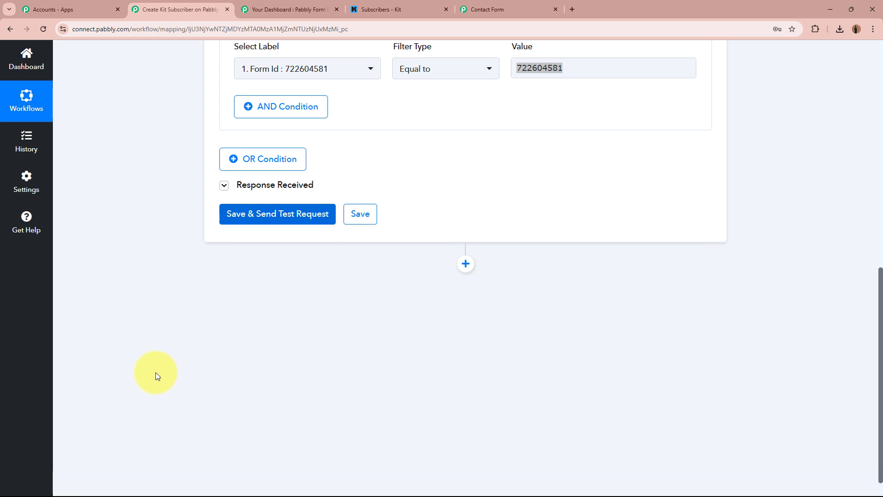
pyautogui.click(476, 231)
pyautogui.moveTo(476, 231); pyautogui.dragTo(574, 263)
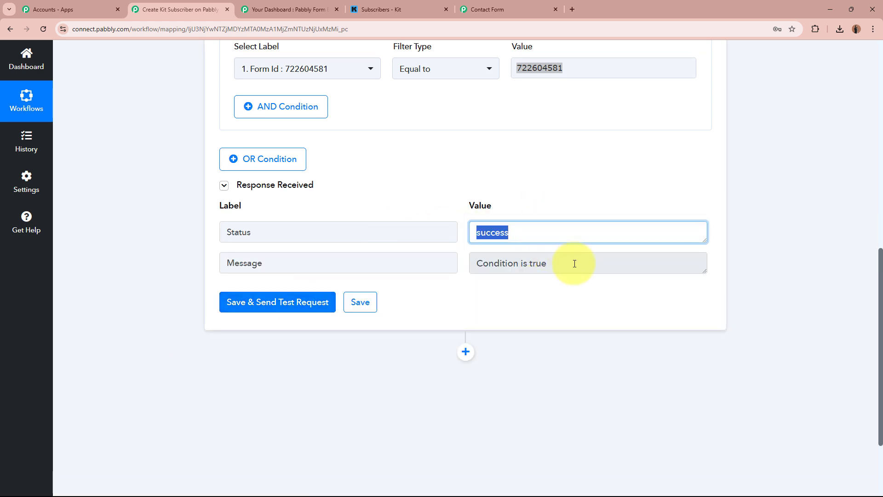
pyautogui.moveTo(476, 262); pyautogui.dragTo(623, 309)
pyautogui.click(623, 309)
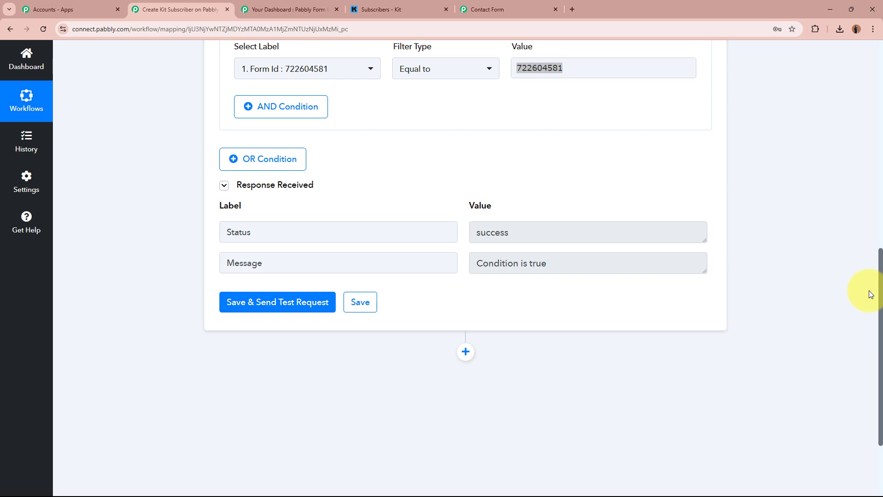
pyautogui.scroll(15, 869, 291)
pyautogui.click(492, 304)
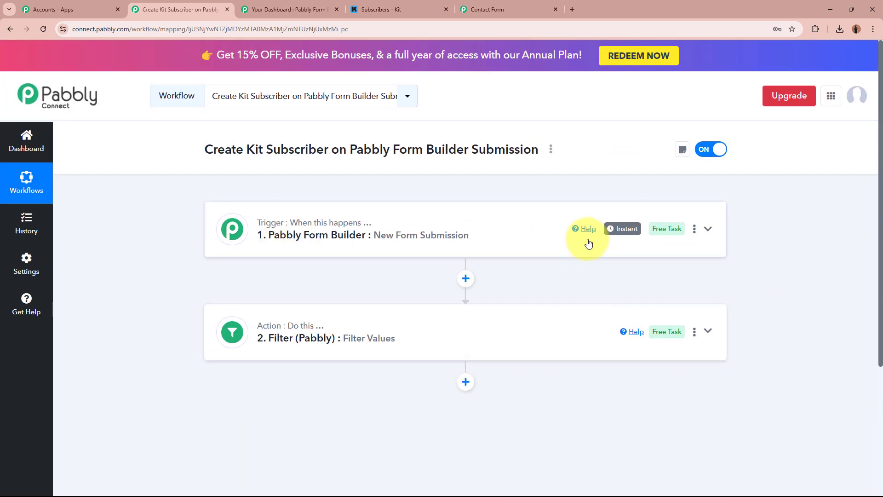
# Review the Contact Form in Form Builder and Kit's subscribers page, then return to the workflow steps
pyautogui.click(309, 5)
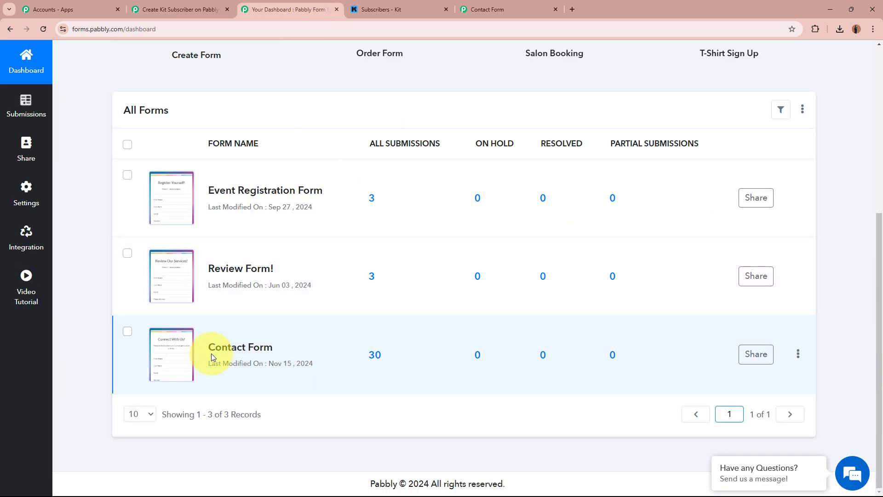
pyautogui.moveTo(207, 348); pyautogui.dragTo(280, 348)
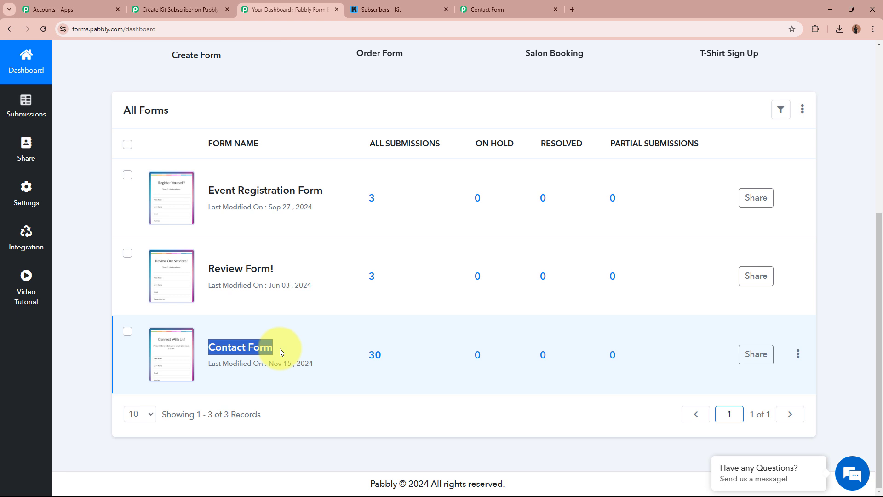
pyautogui.click(197, 9)
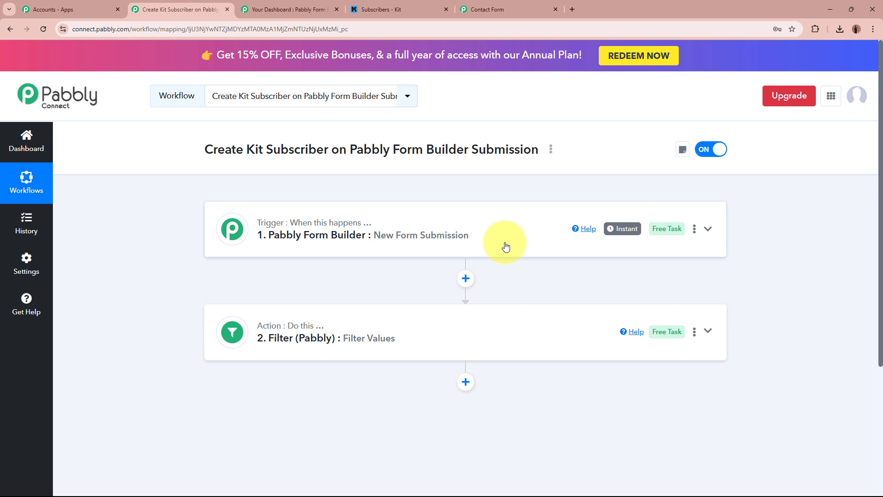
pyautogui.click(426, 7)
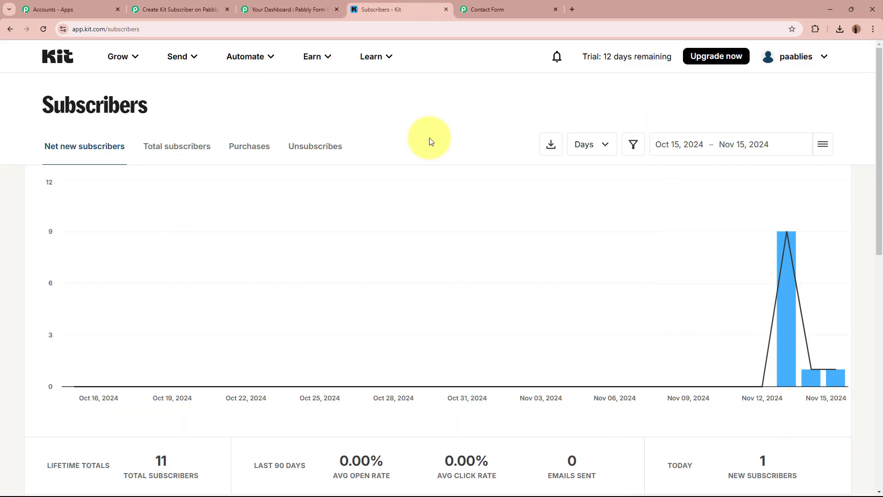
pyautogui.click(179, 8)
pyautogui.scroll(-2, 368, 349)
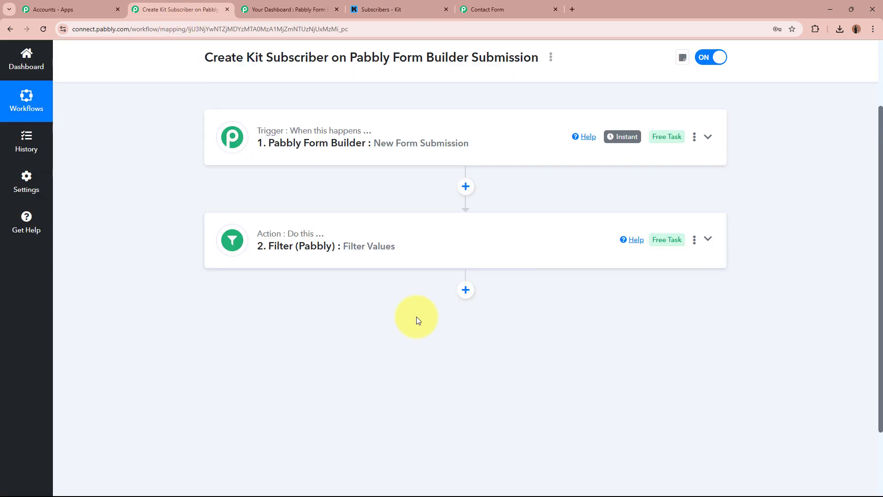
# Add a Kit step after the filter with the 'Add Subscriber to a Form' event and begin connecting it
pyautogui.click(466, 290)
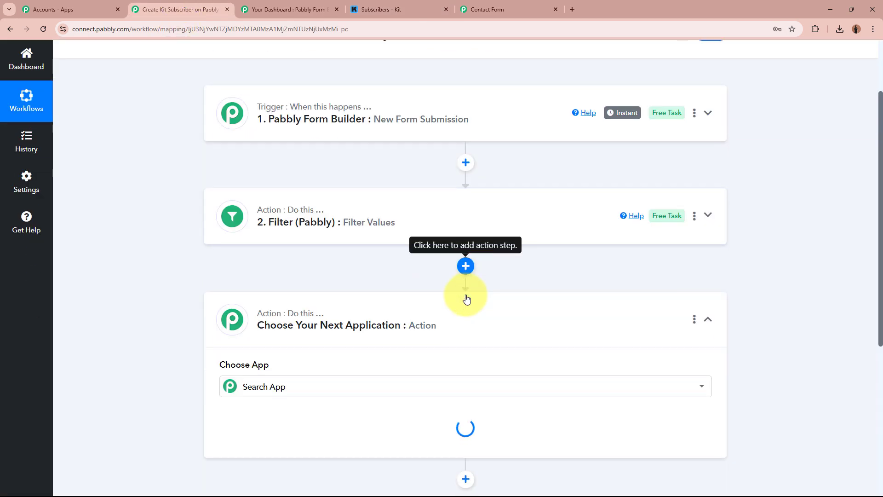
pyautogui.write('Kit')
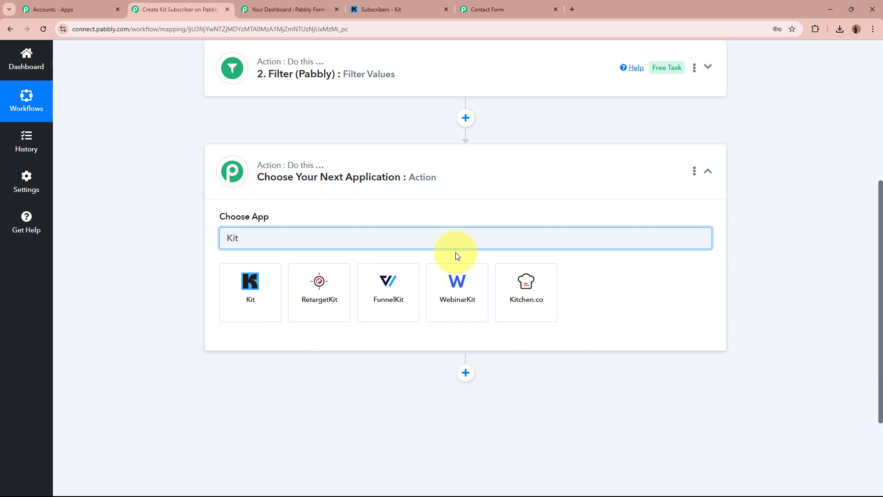
pyautogui.click(263, 285)
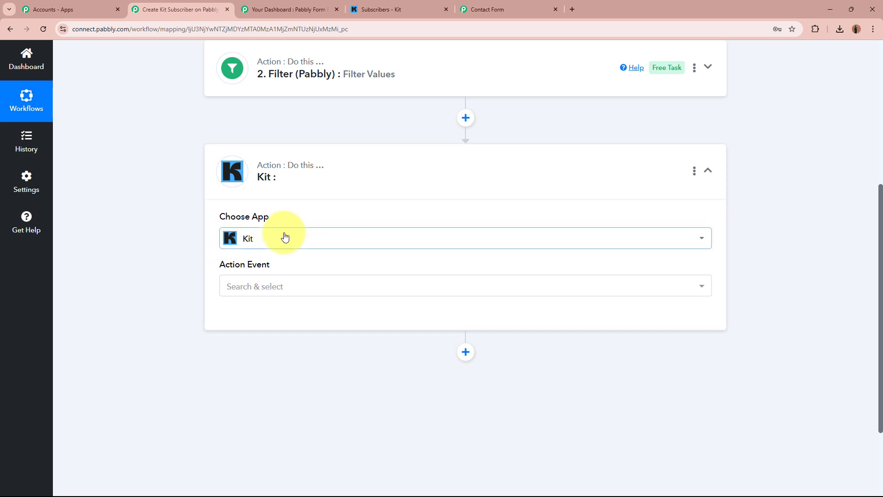
pyautogui.click(296, 292)
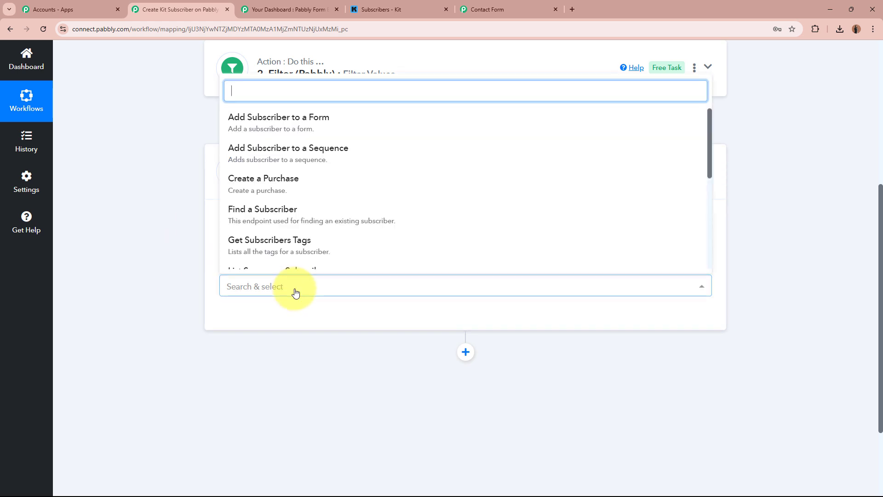
pyautogui.click(327, 129)
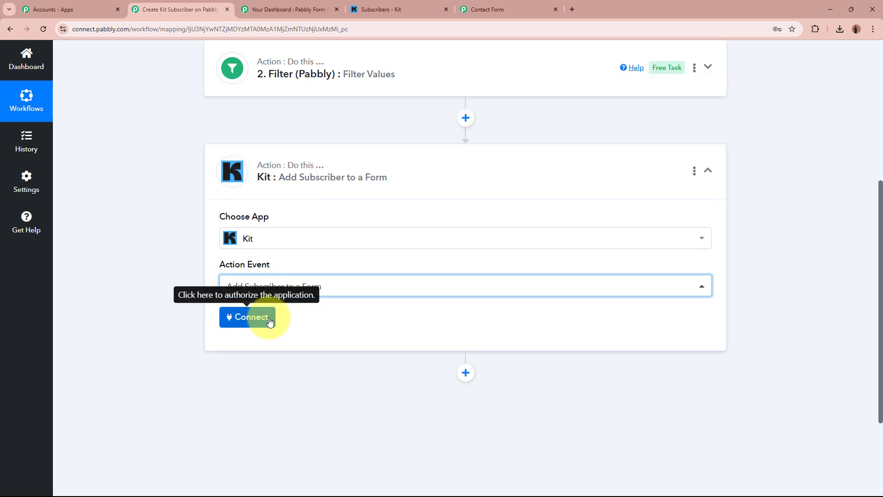
pyautogui.click(245, 317)
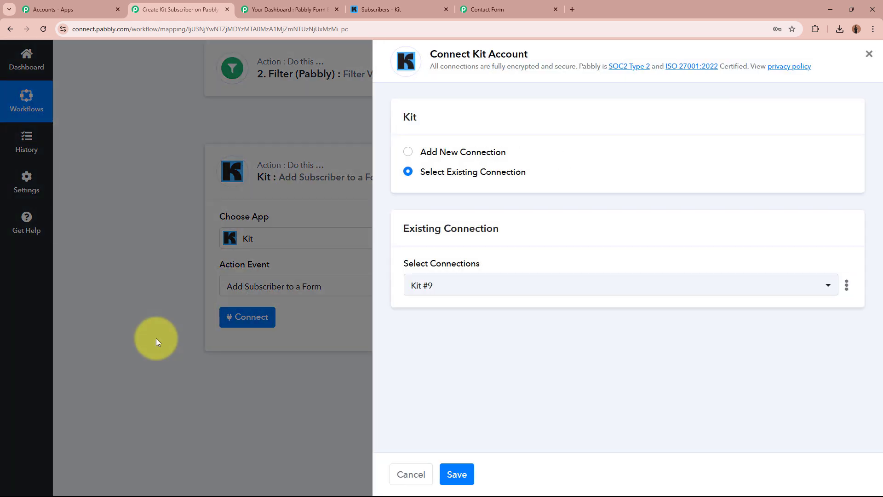
# Start a new Kit connection, Kit #10, noting its API Key, API Secret and key-location hint
pyautogui.click(408, 153)
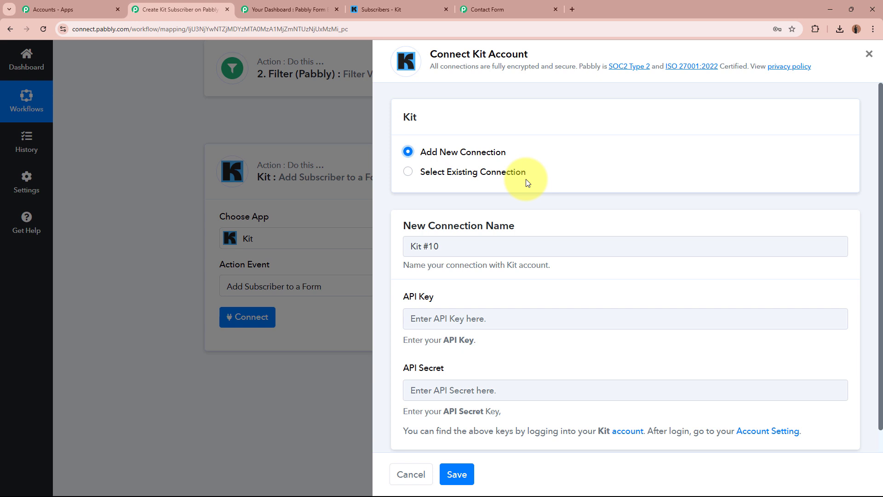
pyautogui.scroll(-1, 528, 183)
pyautogui.moveTo(404, 279); pyautogui.dragTo(437, 275)
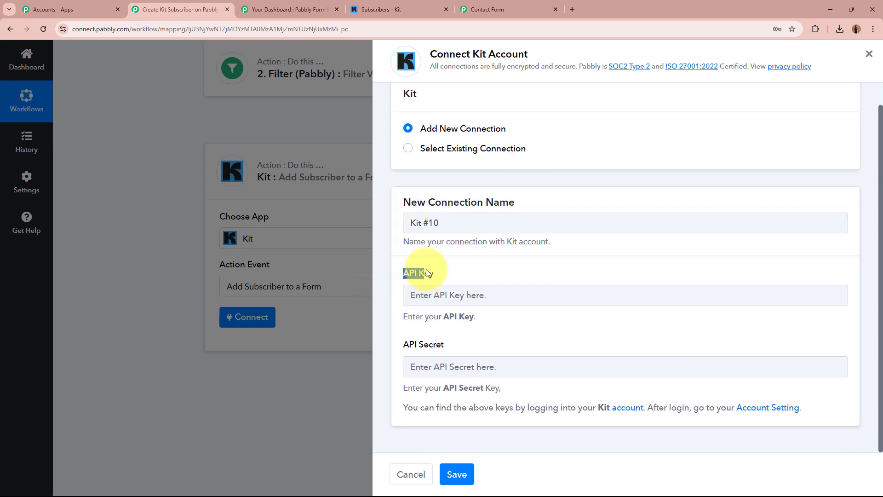
pyautogui.moveTo(403, 345); pyautogui.dragTo(470, 350)
pyautogui.click(468, 347)
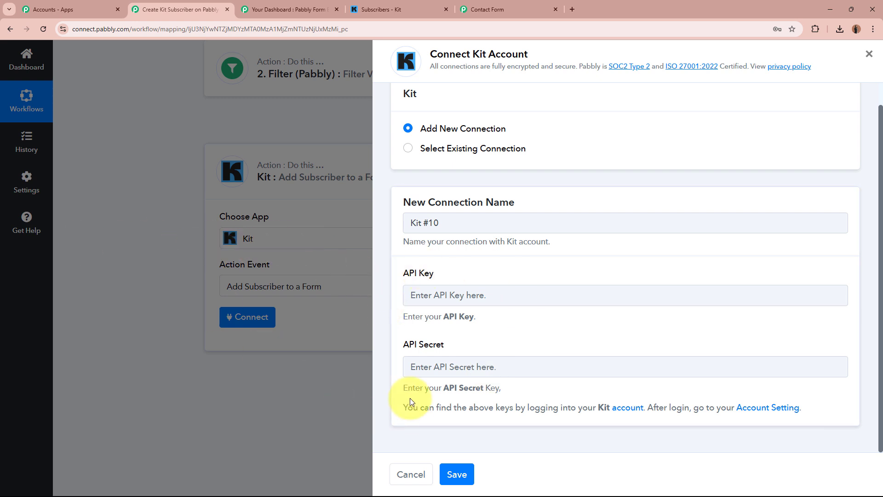
pyautogui.moveTo(407, 408); pyautogui.dragTo(732, 449)
pyautogui.click(730, 439)
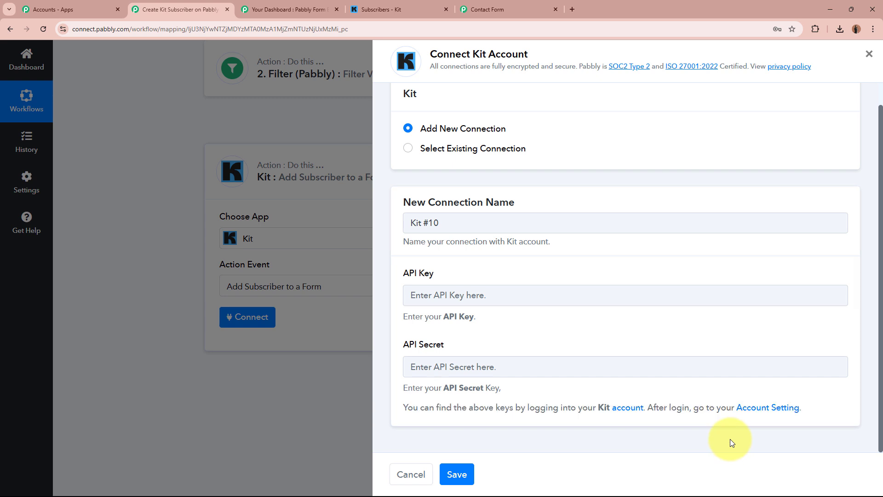
pyautogui.click(386, 5)
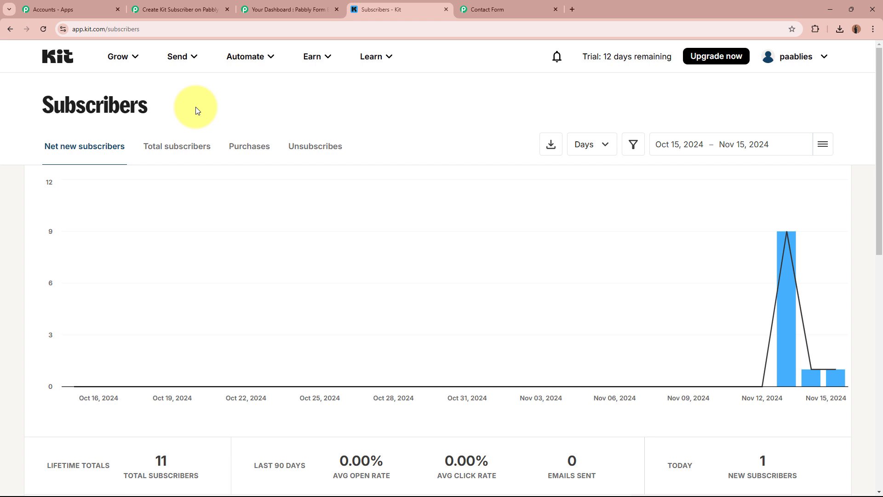
# Copy the V3 API key from Kit's developer settings into the connection's API Key field
pyautogui.click(813, 66)
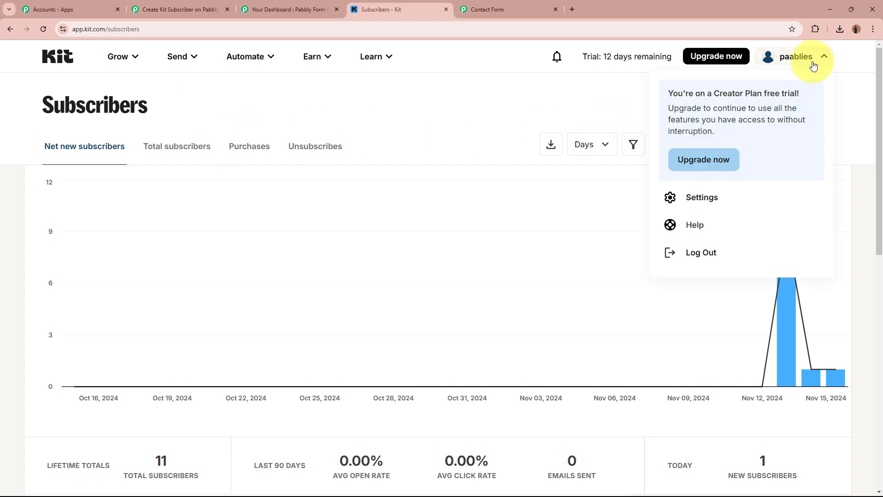
pyautogui.click(788, 197)
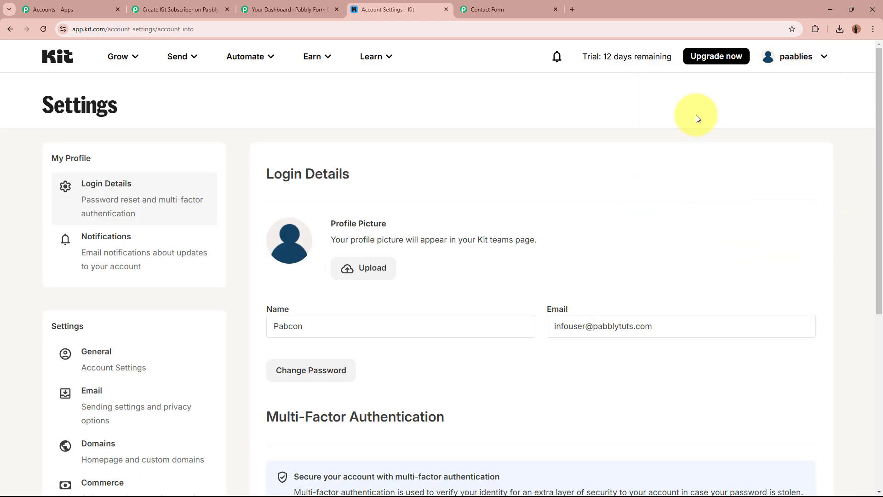
pyautogui.scroll(-5, 701, 212)
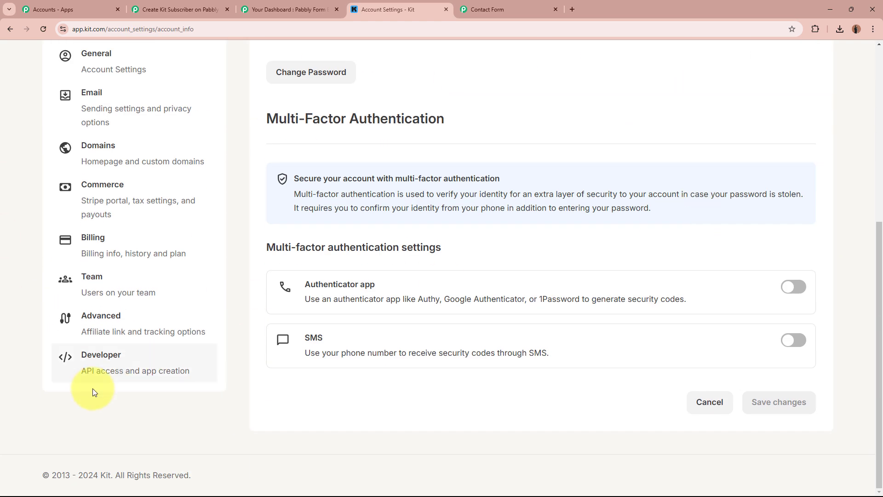
pyautogui.click(172, 372)
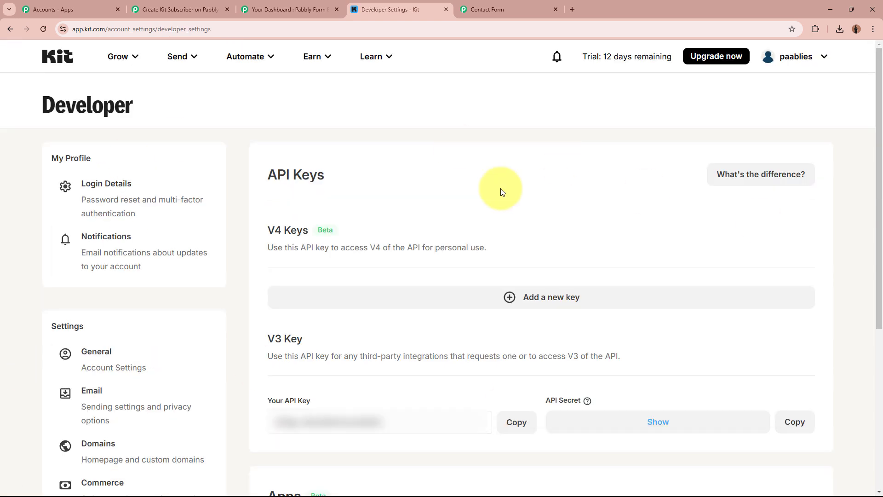
pyautogui.click(524, 425)
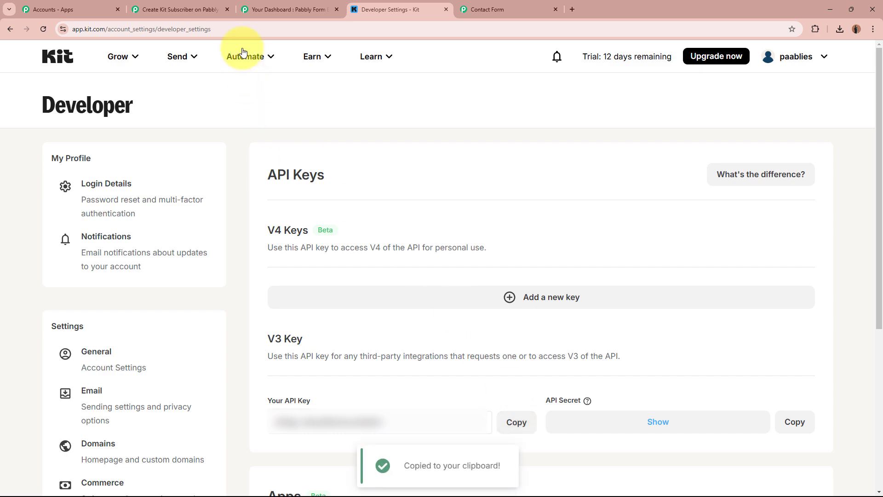
pyautogui.click(179, 6)
pyautogui.click(569, 294)
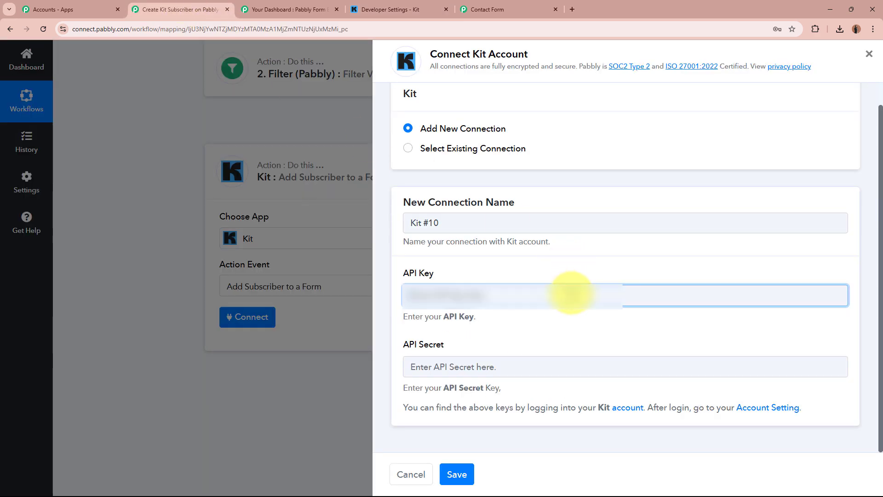
pyautogui.hotkey('ctrl', 'v')
# Copy the Kit API secret into the API Secret field and save the Kit #10 connection
pyautogui.click(551, 364)
pyautogui.click(391, 9)
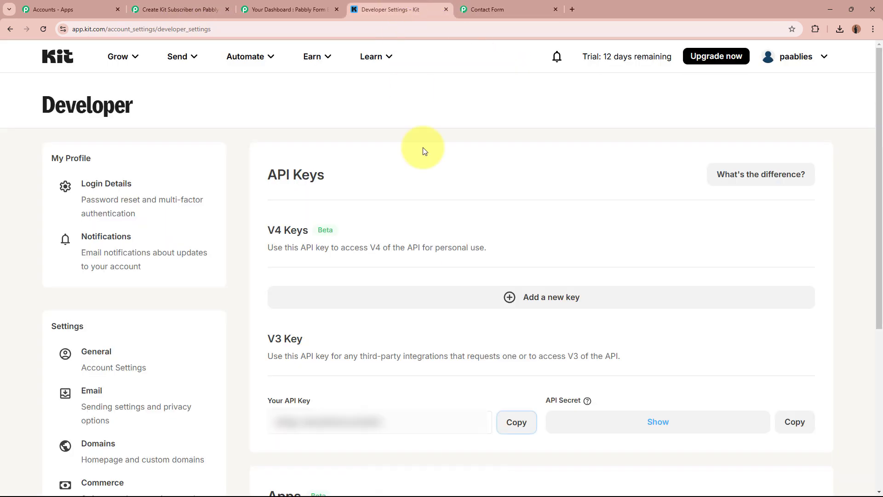
pyautogui.click(552, 419)
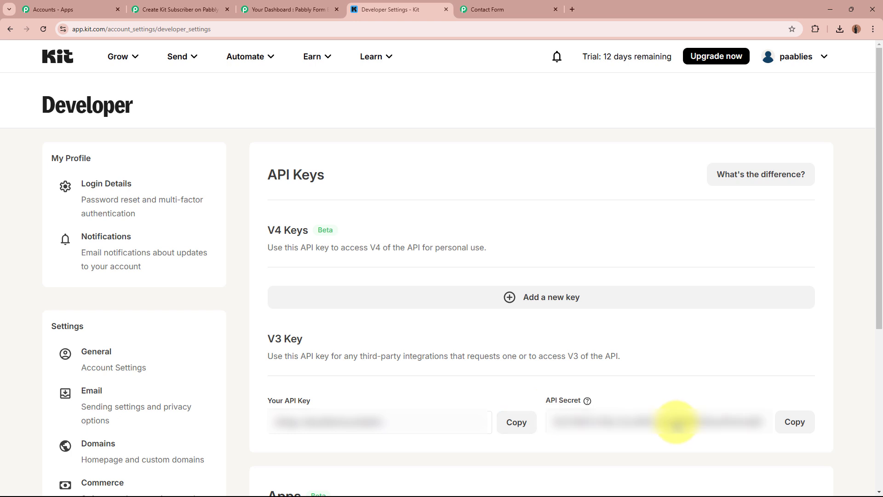
pyautogui.click(802, 431)
pyautogui.click(216, 8)
pyautogui.hotkey('ctrl', 'v')
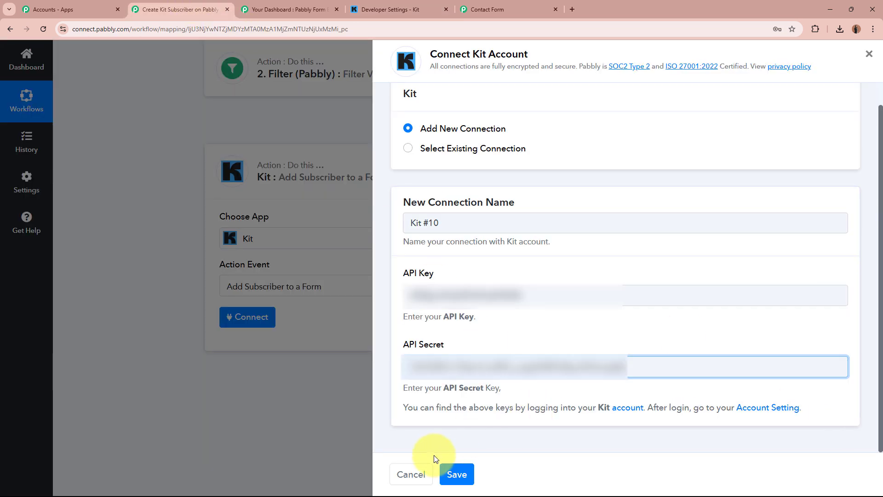
pyautogui.click(463, 475)
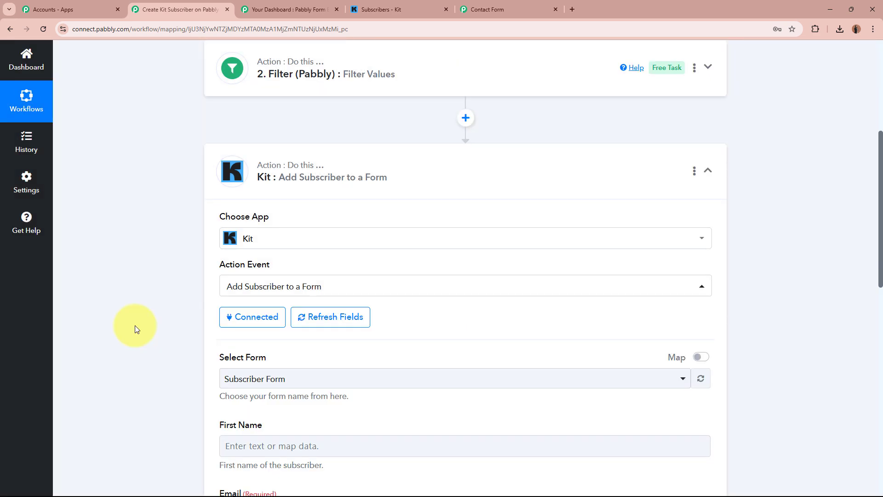
# Select 'Subscriber Form' as the Kit step's target form
pyautogui.scroll(-4, 140, 326)
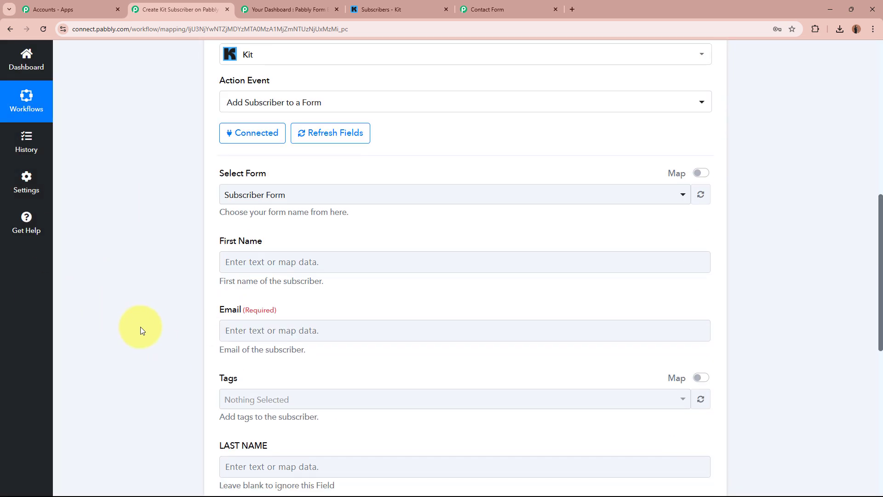
pyautogui.click(298, 194)
pyautogui.click(297, 249)
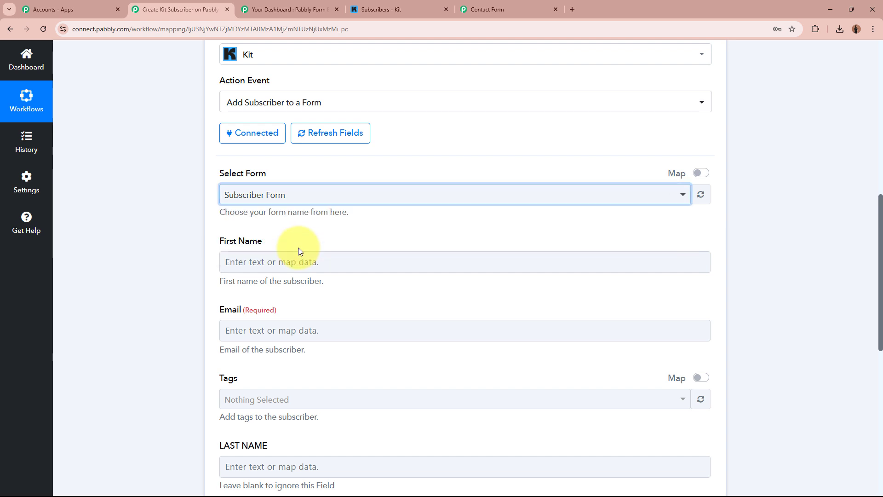
# Check the Kit subscriber count, then review the step's First Name, Email, Tags, Last Name and Mobile Number fields
pyautogui.click(384, 9)
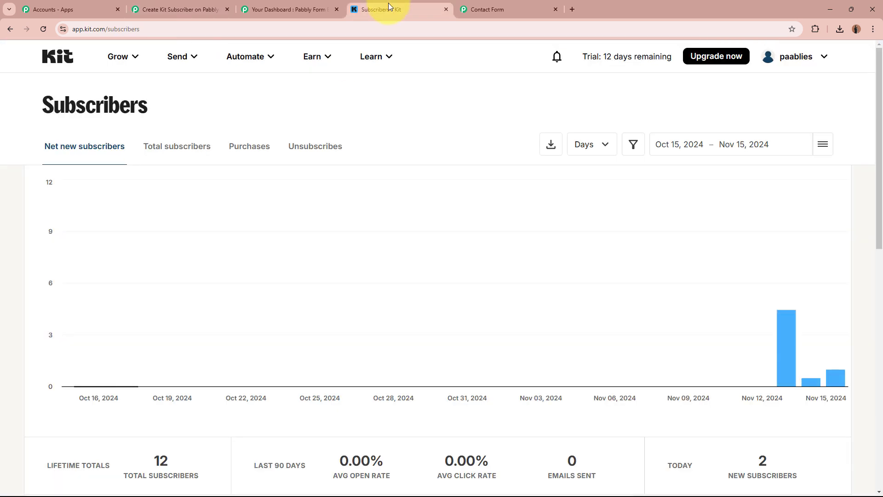
pyautogui.click(205, 7)
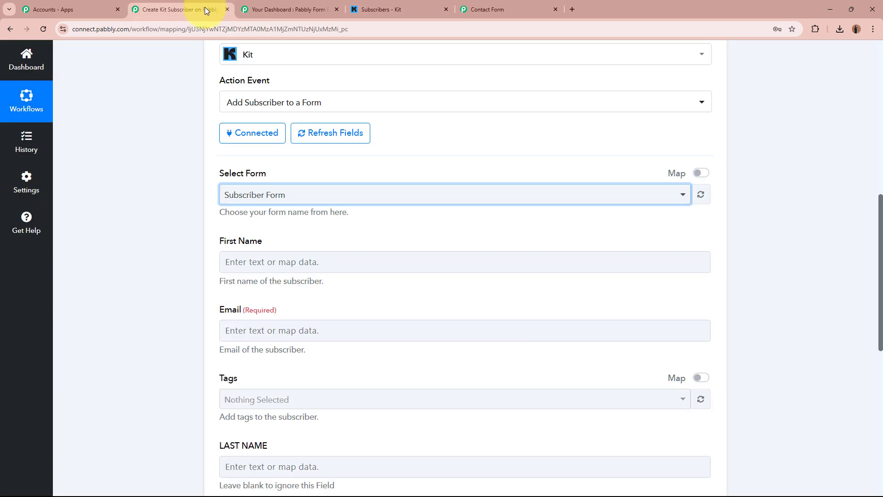
pyautogui.scroll(-2, 181, 234)
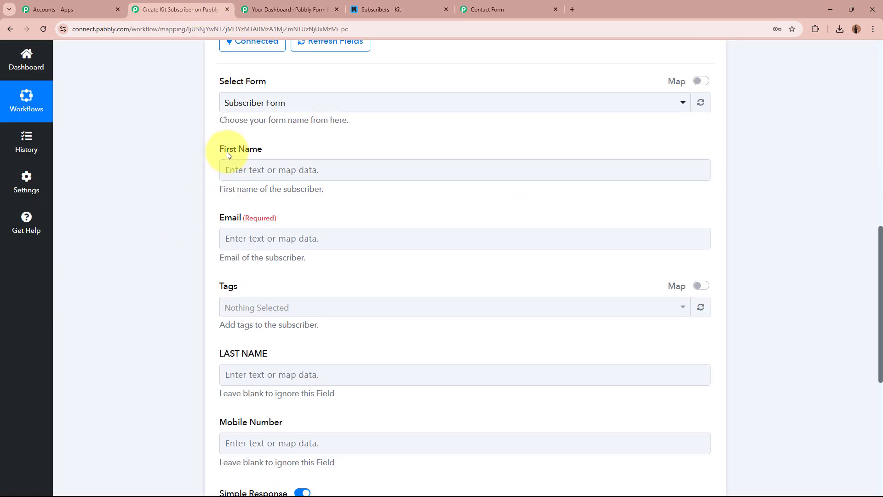
pyautogui.moveTo(220, 149); pyautogui.dragTo(324, 156)
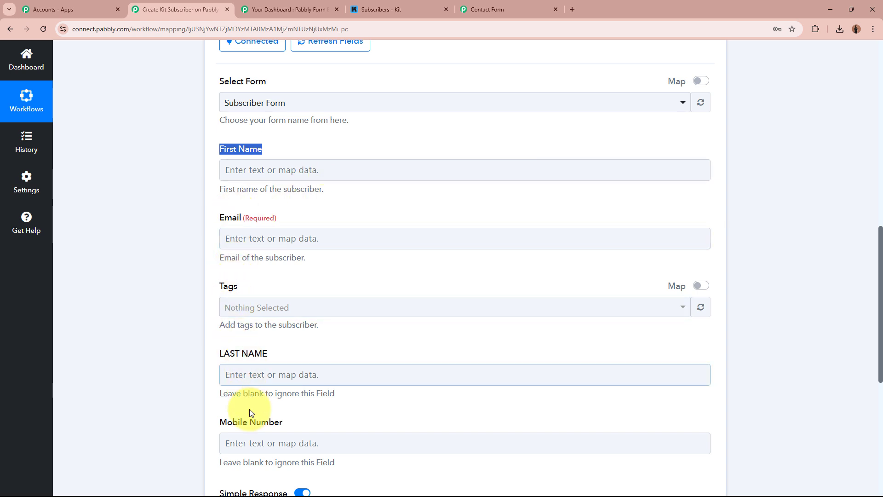
pyautogui.click(159, 416)
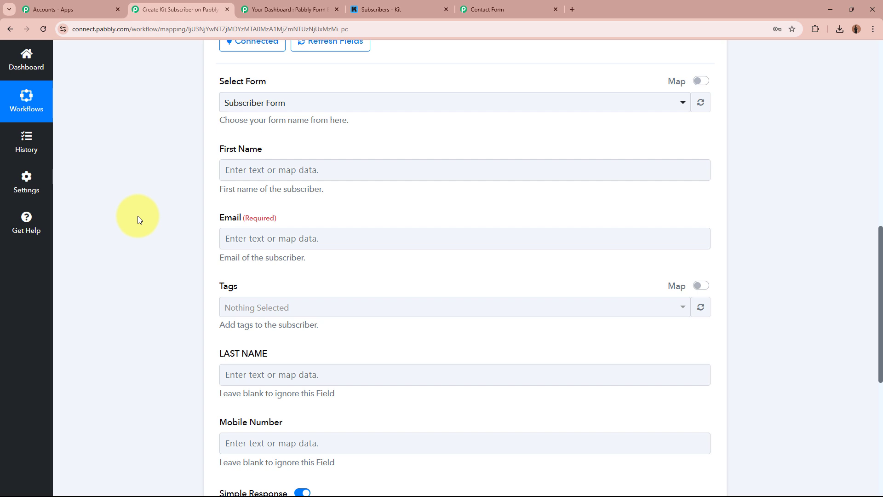
pyautogui.scroll(10, 137, 216)
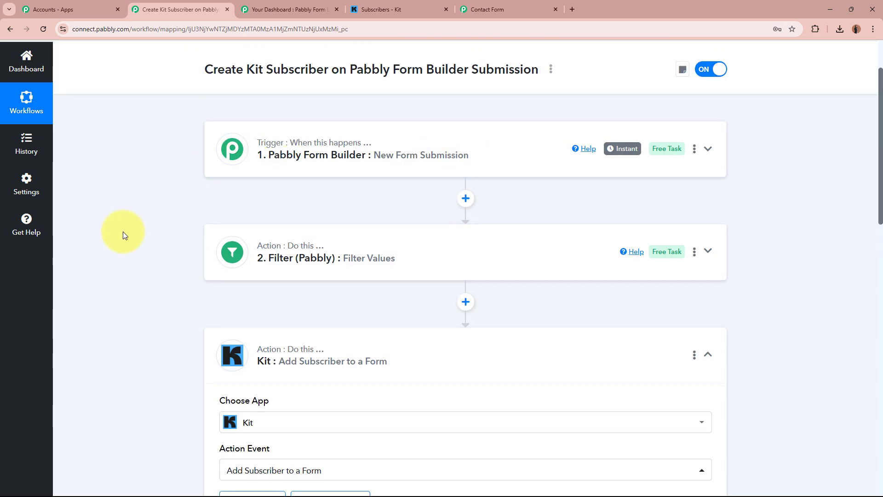
pyautogui.scroll(-10, 123, 231)
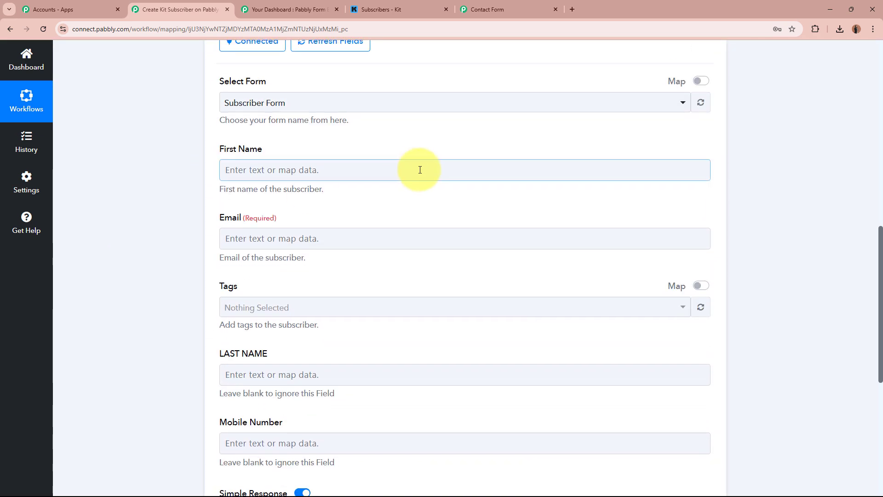
# Map 'First Name (3)' from the Pabbly Form Builder New Form Submission into the Kit First Name field
pyautogui.click(267, 169)
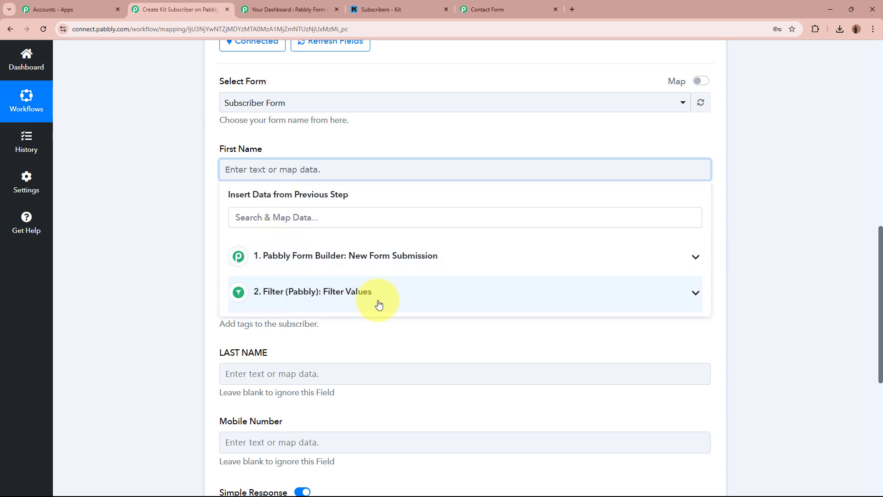
pyautogui.click(398, 257)
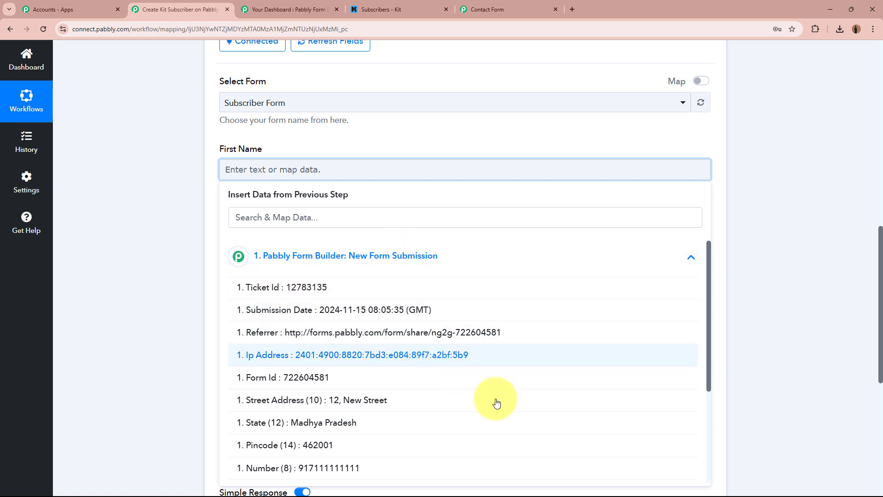
pyautogui.scroll(-3, 587, 431)
pyautogui.scroll(4, 588, 431)
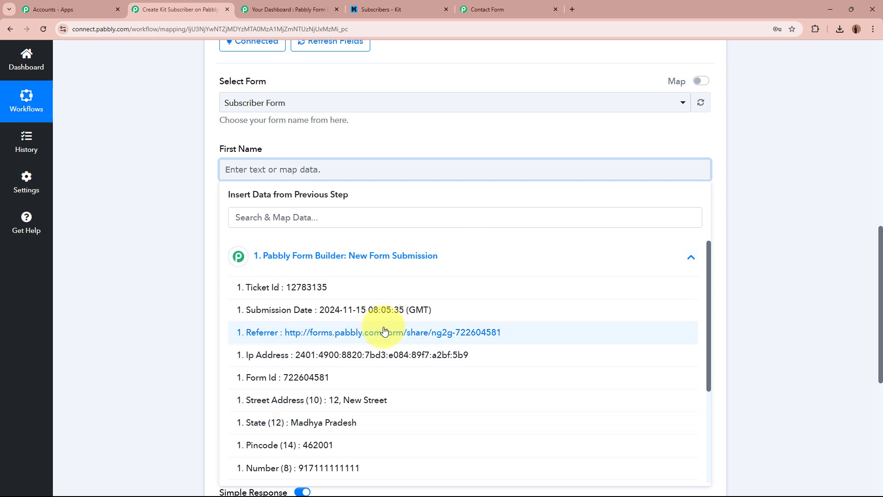
pyautogui.scroll(-3, 384, 331)
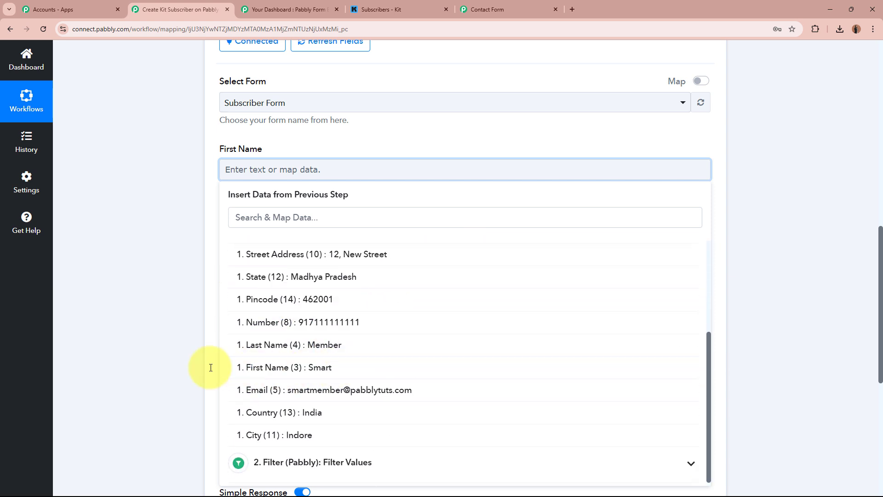
pyautogui.click(368, 372)
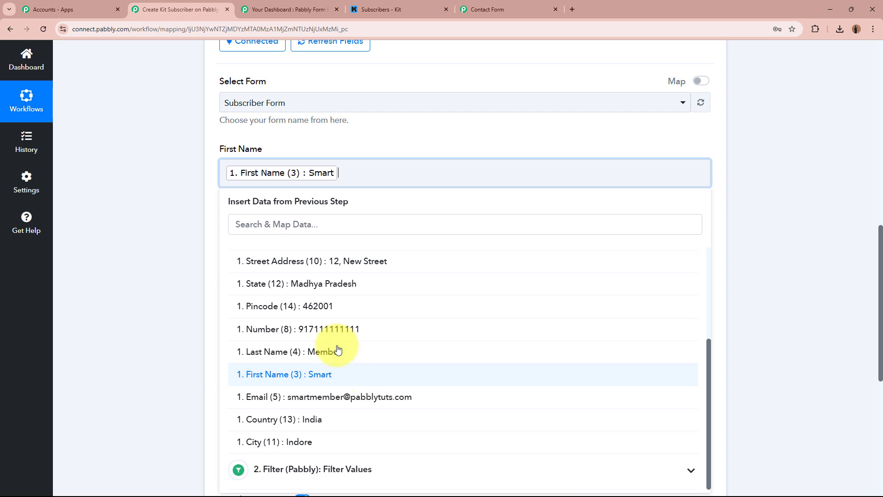
pyautogui.click(145, 199)
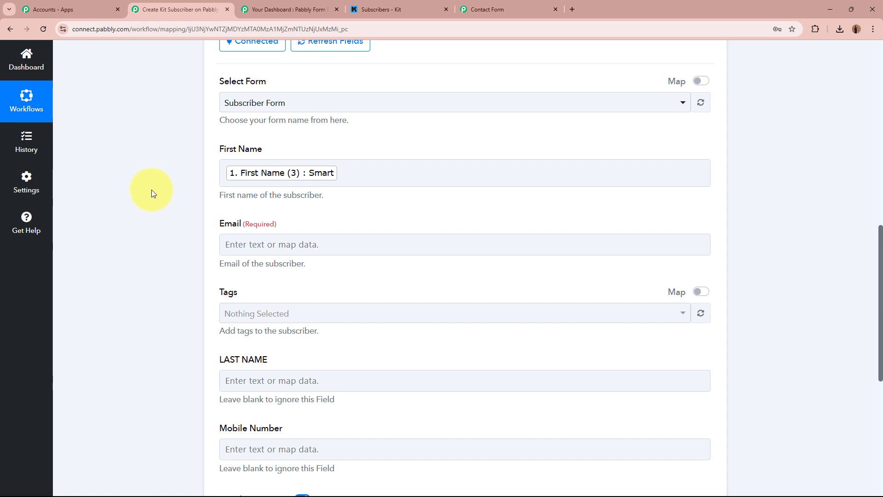
pyautogui.scroll(10, 151, 190)
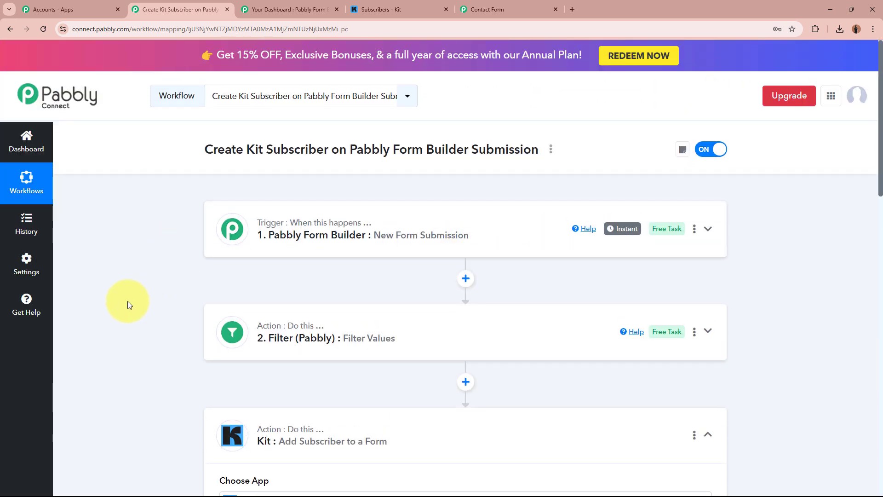
# Map the submission's Email (5) into the Kit step's Email field
pyautogui.scroll(-10, 128, 301)
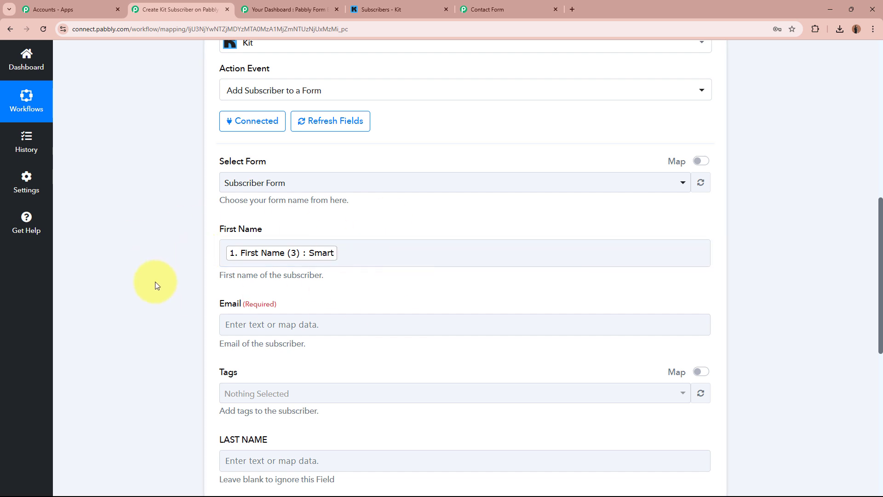
pyautogui.scroll(-2, 155, 286)
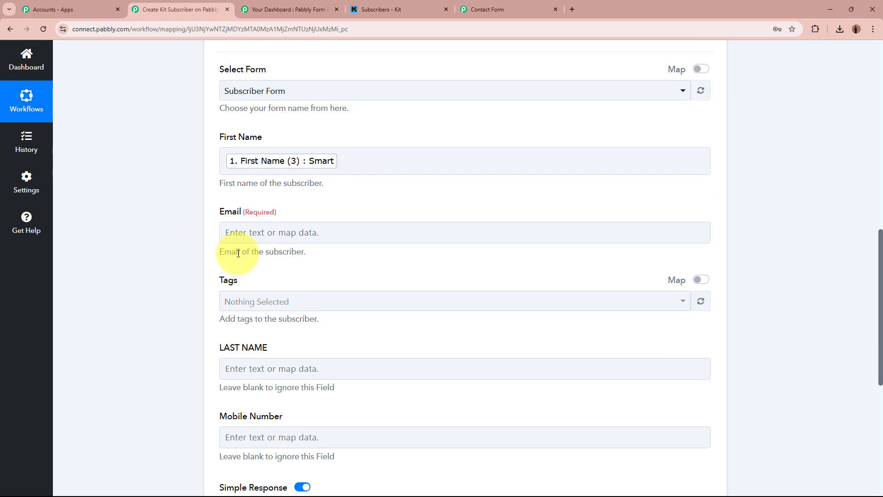
pyautogui.click(351, 235)
pyautogui.write('email')
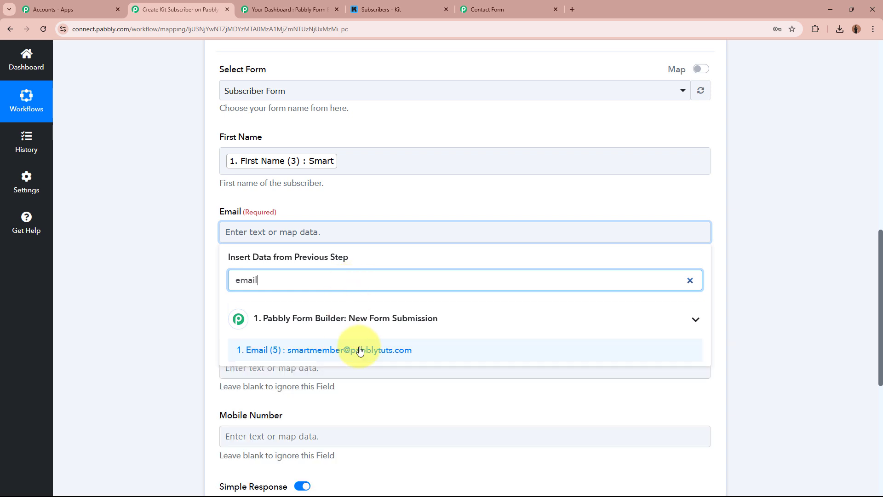
pyautogui.click(360, 350)
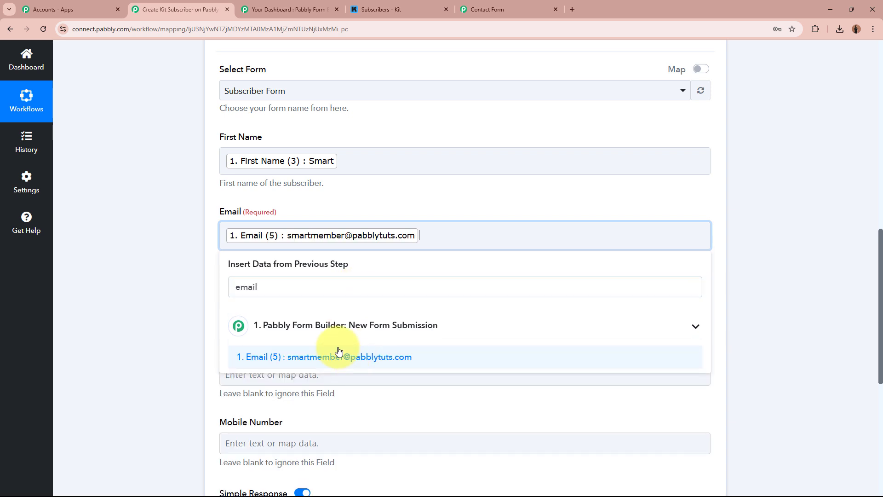
pyautogui.click(164, 303)
# Map the submission's Last Name (4) into the LAST NAME field
pyautogui.scroll(-2, 164, 303)
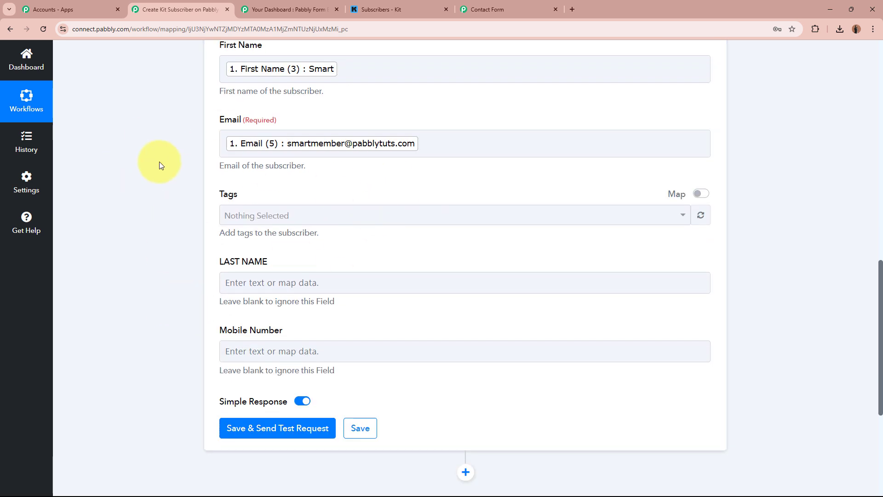
pyautogui.scroll(-2, 159, 165)
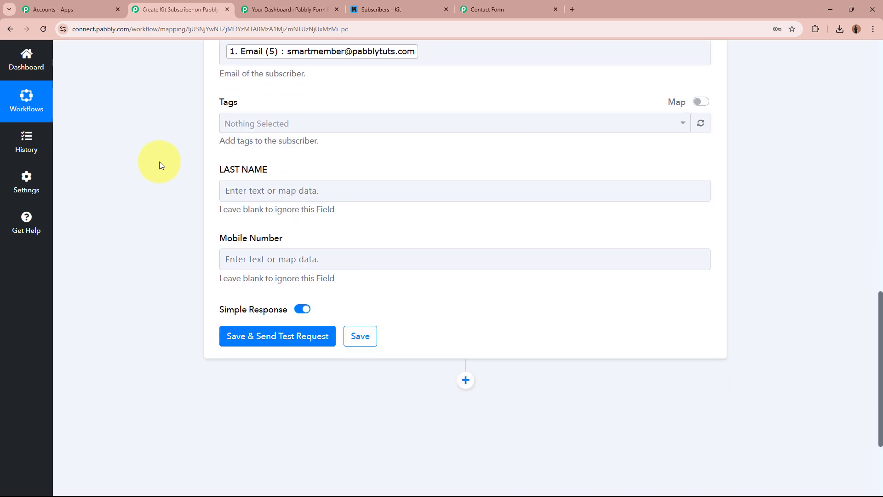
pyautogui.click(322, 190)
pyautogui.click(317, 246)
pyautogui.write('lad')
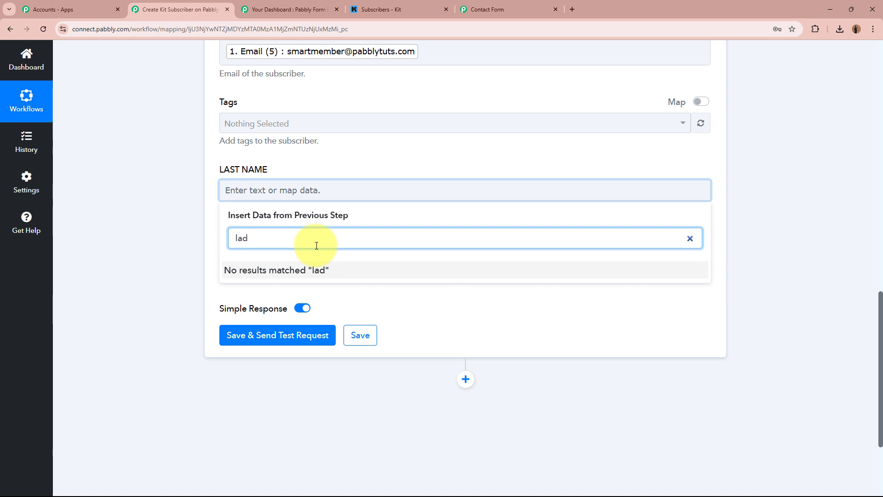
pyautogui.press('BackSpace')
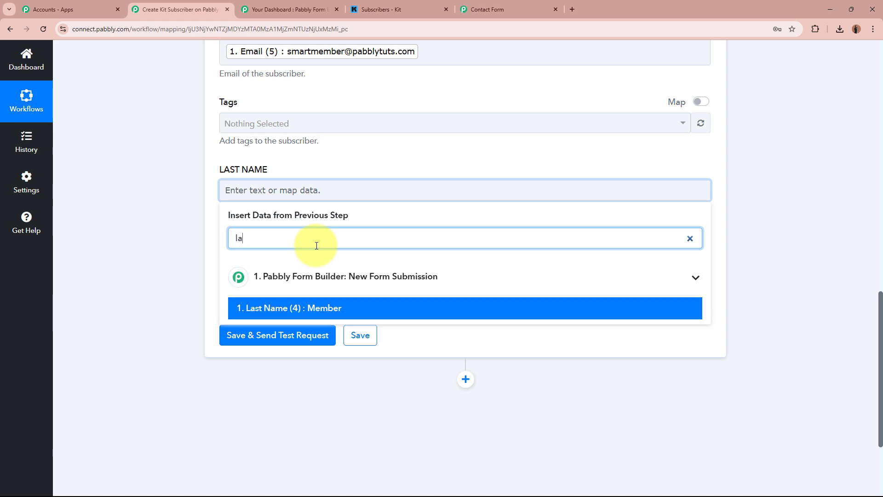
pyautogui.write('st')
pyautogui.click(311, 308)
pyautogui.click(181, 237)
# Map the submission's Number (8) into the Mobile Number field, searching 'num'
pyautogui.click(276, 265)
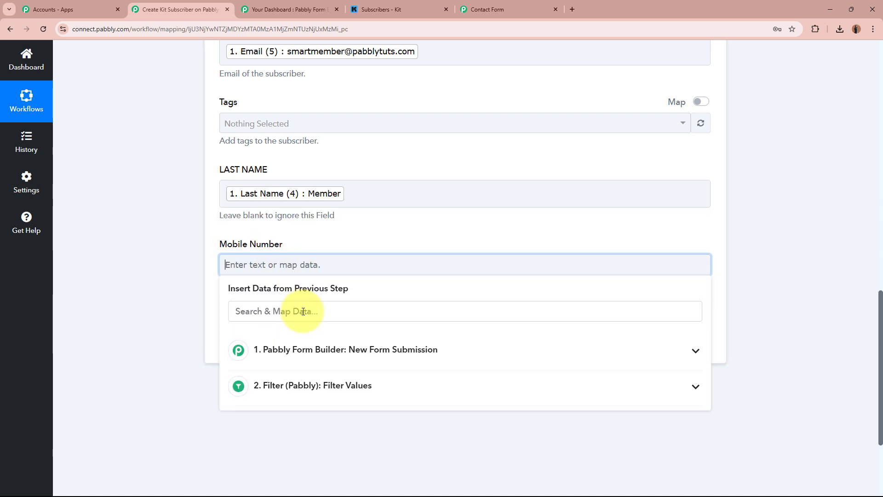
pyautogui.click(304, 305)
pyautogui.write('pg')
pyautogui.click(250, 272)
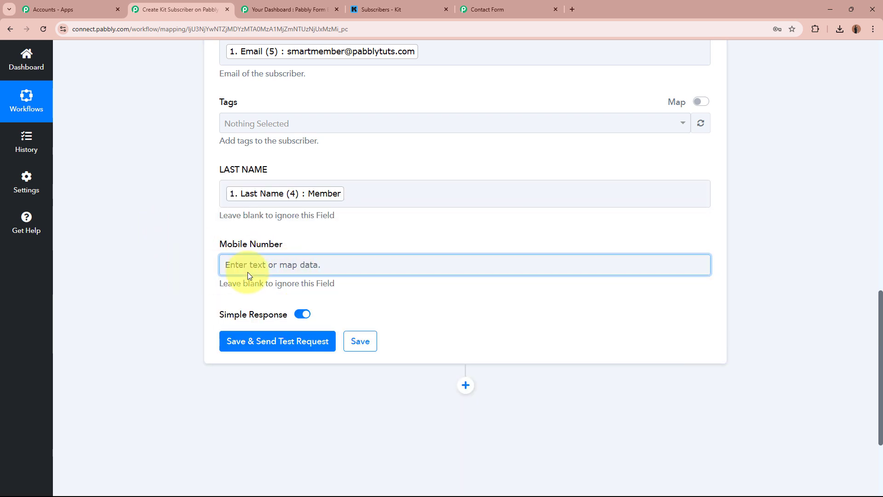
pyautogui.click(237, 264)
pyautogui.click(267, 309)
pyautogui.write('num')
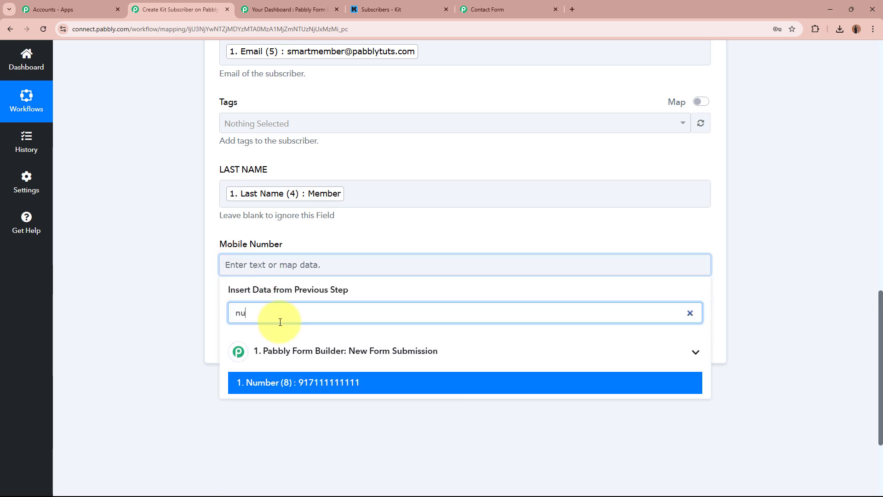
pyautogui.click(301, 379)
pyautogui.click(105, 275)
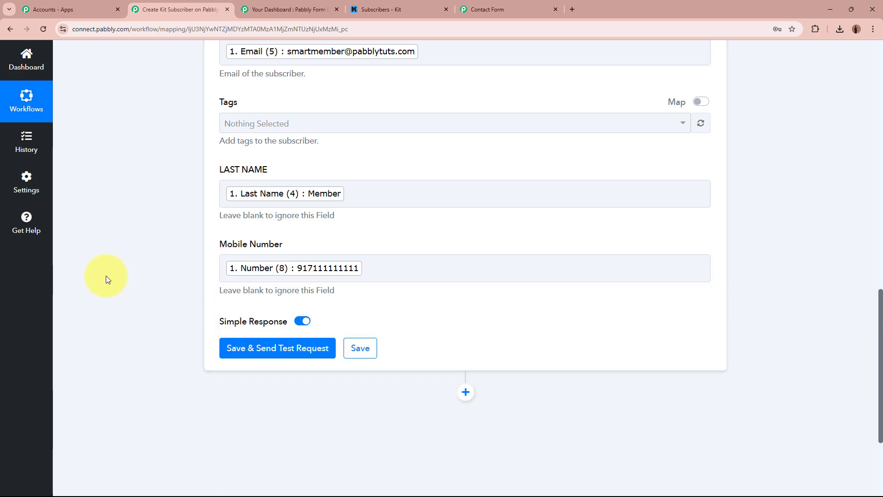
pyautogui.scroll(-9, 136, 297)
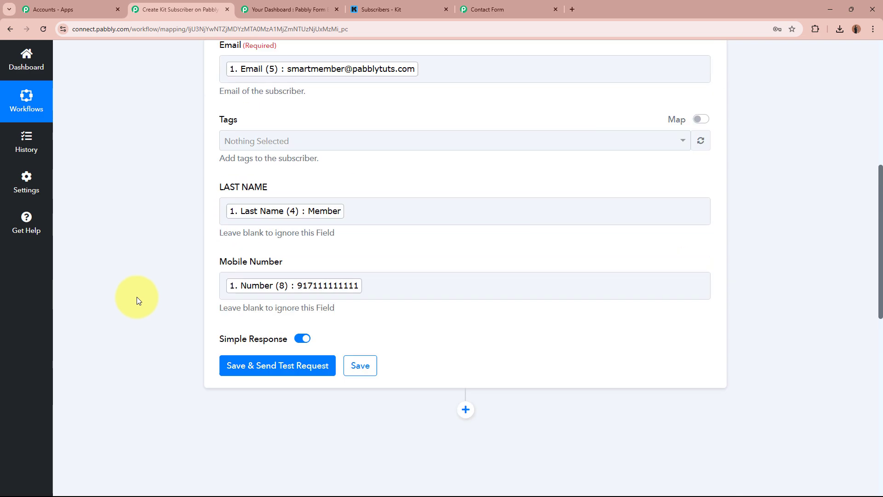
# Save the Kit step, send a test request and review the active-subscription response
pyautogui.click(247, 194)
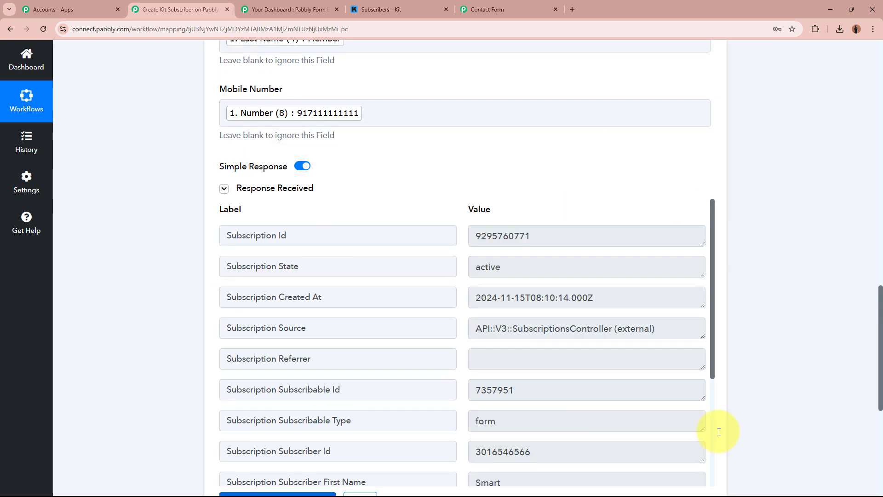
pyautogui.scroll(-2, 164, 327)
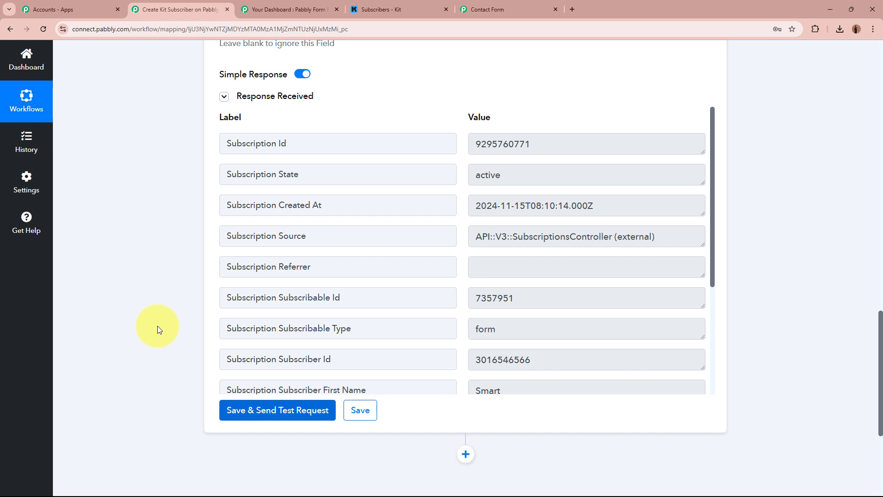
# Reload the Kit subscribers dashboard to refresh the subscriber counts
pyautogui.click(422, 13)
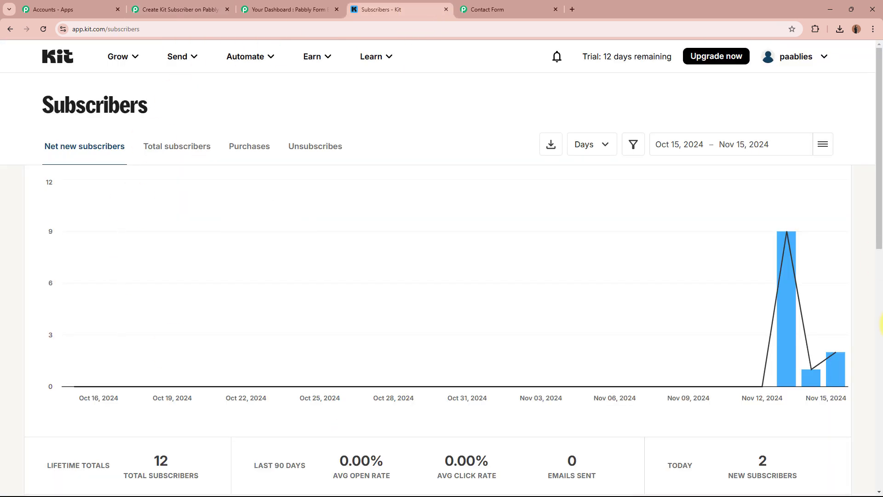
pyautogui.click(46, 34)
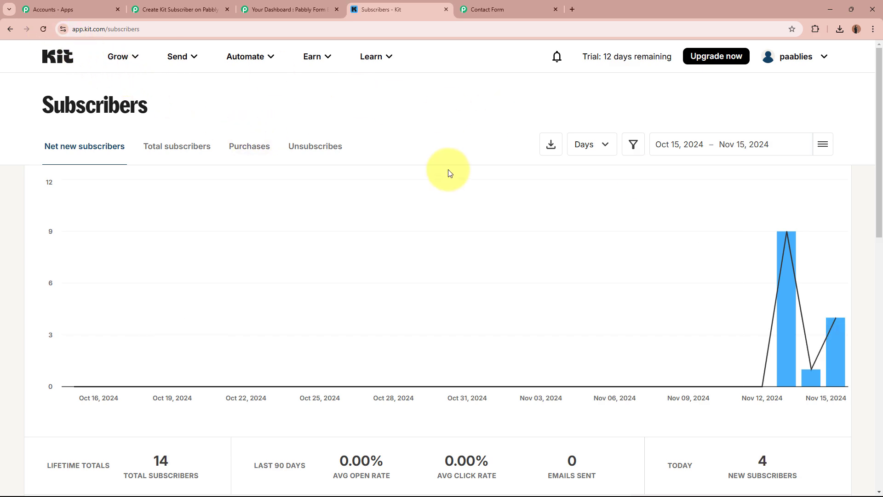
pyautogui.scroll(-9, 446, 171)
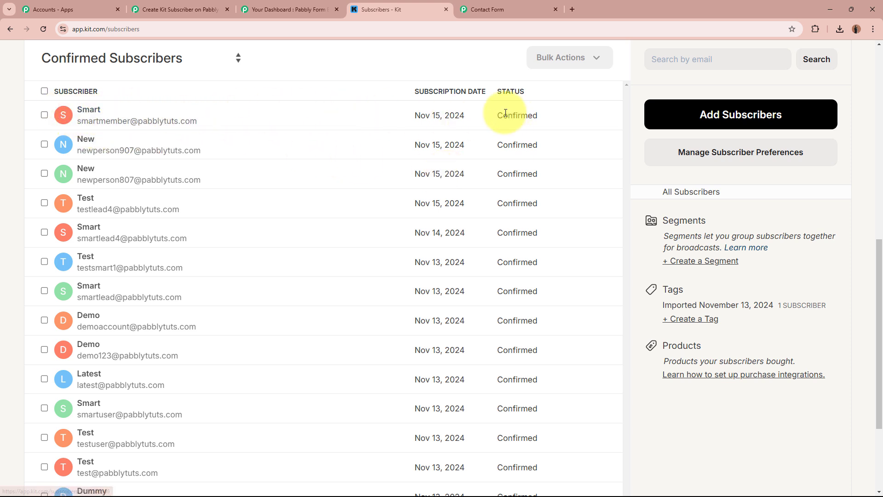
# Check the newest subscriber's name, mobile number and email, then return to the Subscribers overview showing 14
pyautogui.click(95, 113)
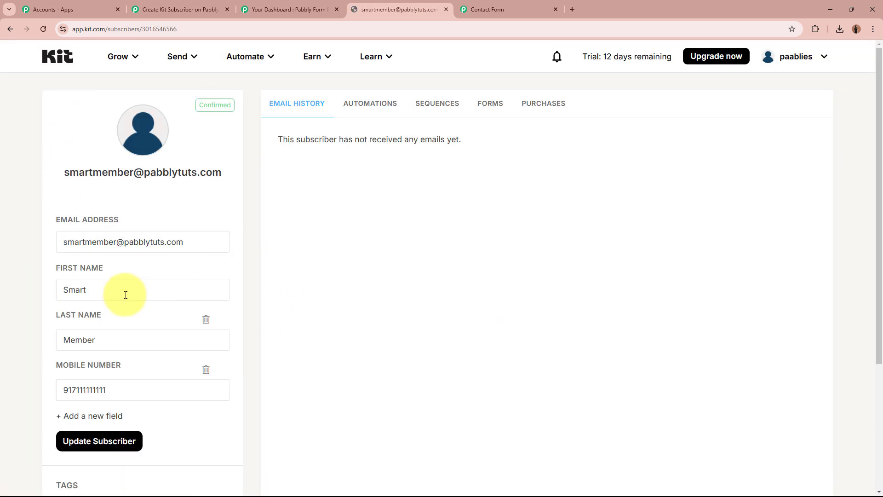
pyautogui.click(126, 295)
pyautogui.click(126, 341)
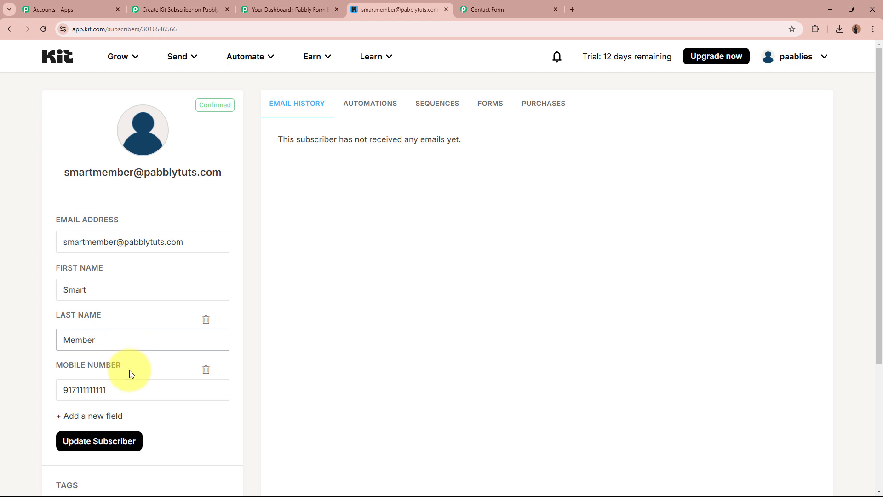
pyautogui.click(137, 391)
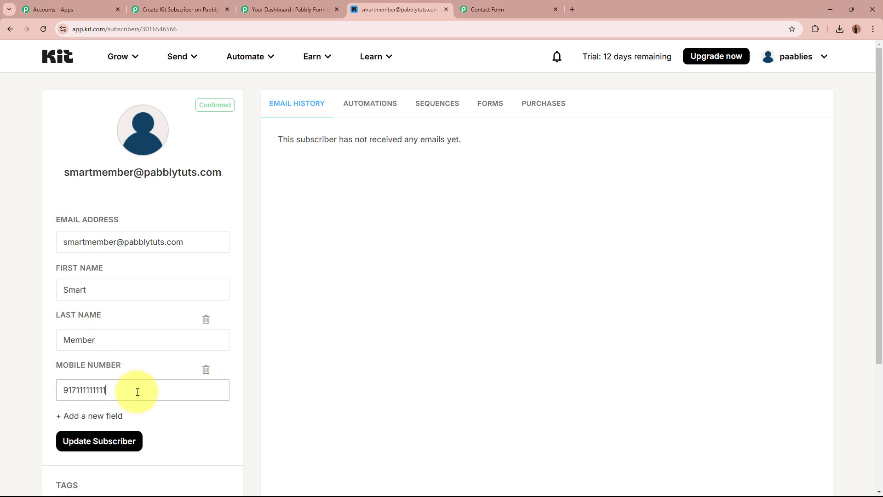
pyautogui.click(220, 244)
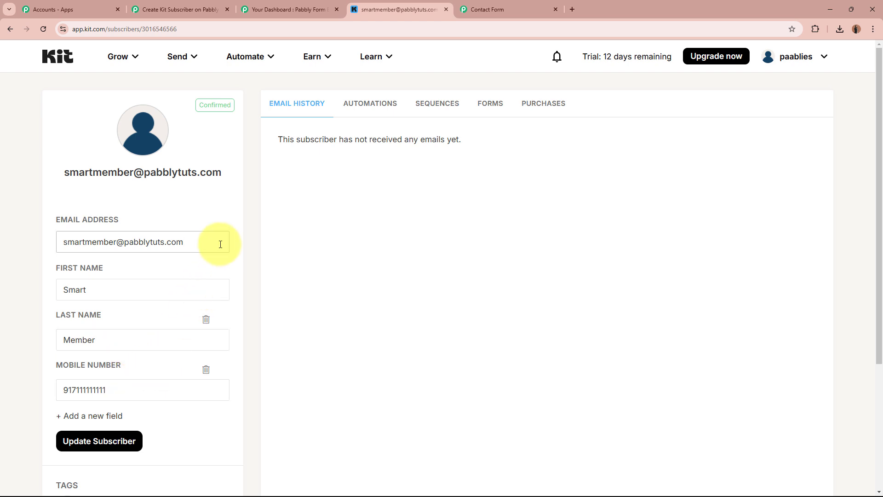
pyautogui.click(358, 270)
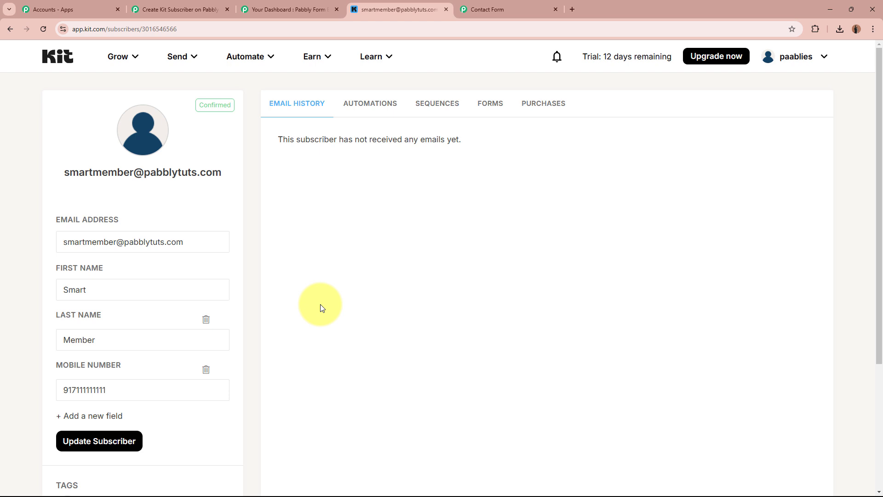
pyautogui.click(118, 56)
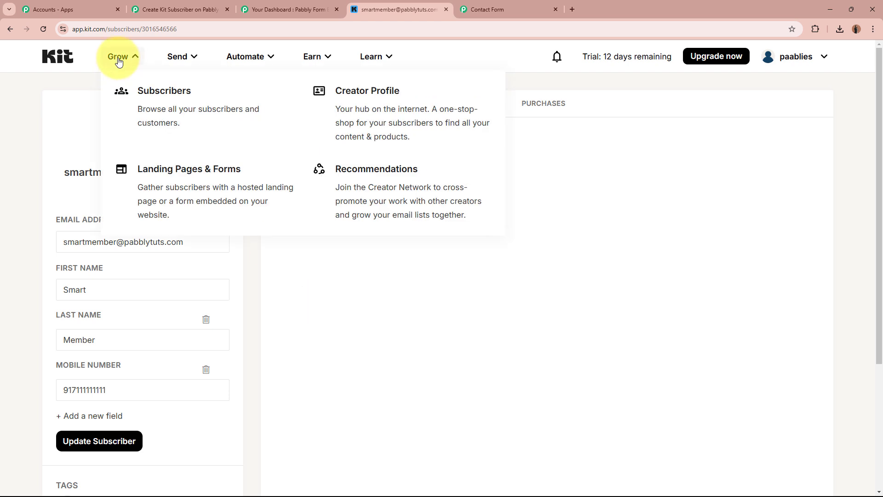
pyautogui.click(154, 93)
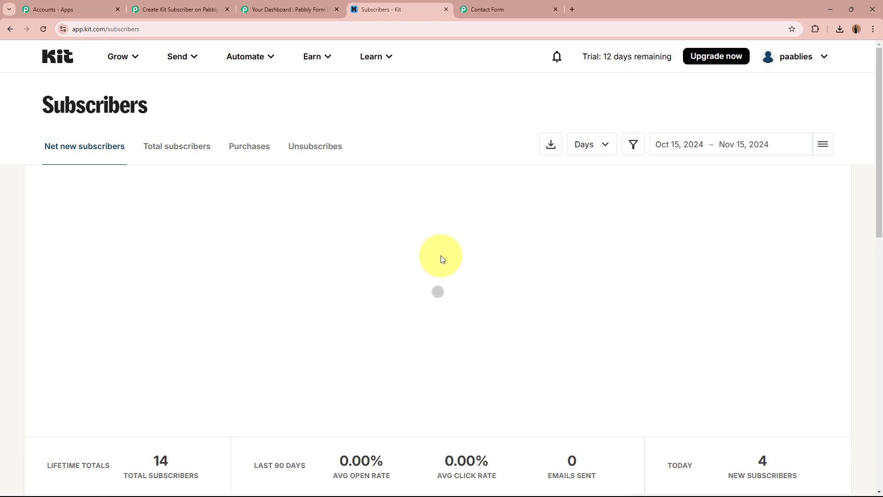
# Reload the live Contact Form and fill name, email, phone, address, city, state, country and postal code
pyautogui.click(495, 8)
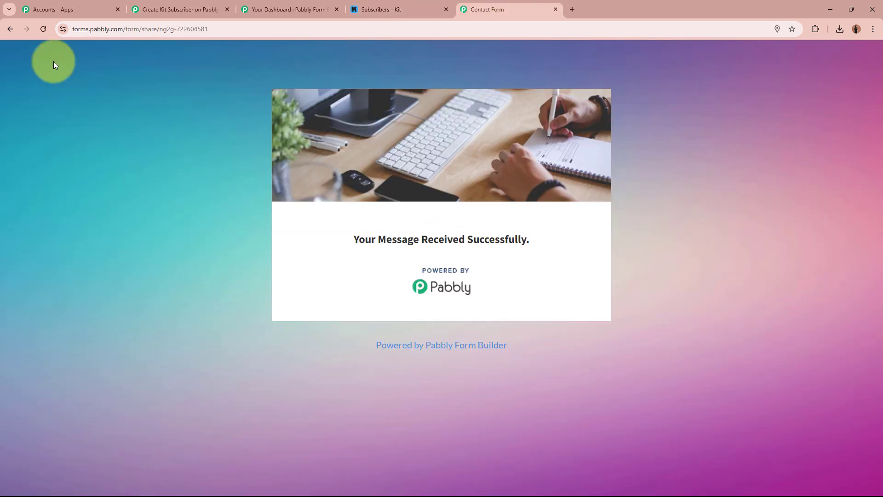
pyautogui.click(44, 31)
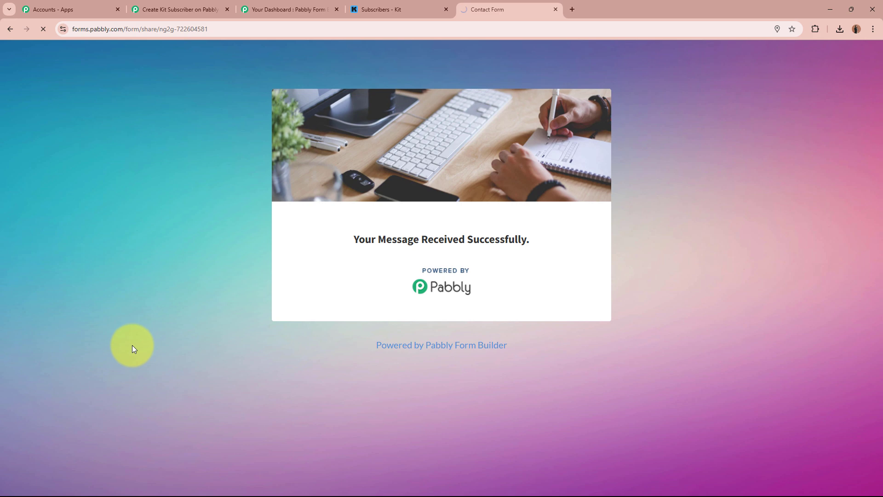
pyautogui.scroll(-2, 466, 224)
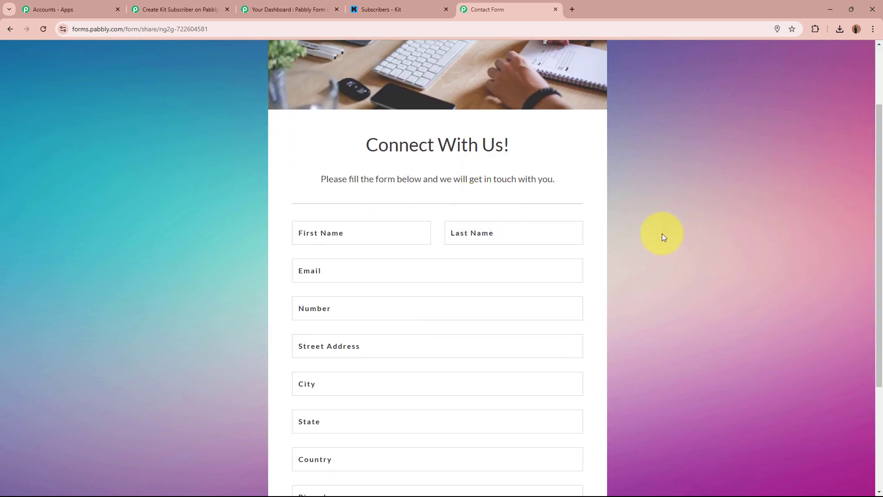
pyautogui.scroll(-2, 662, 236)
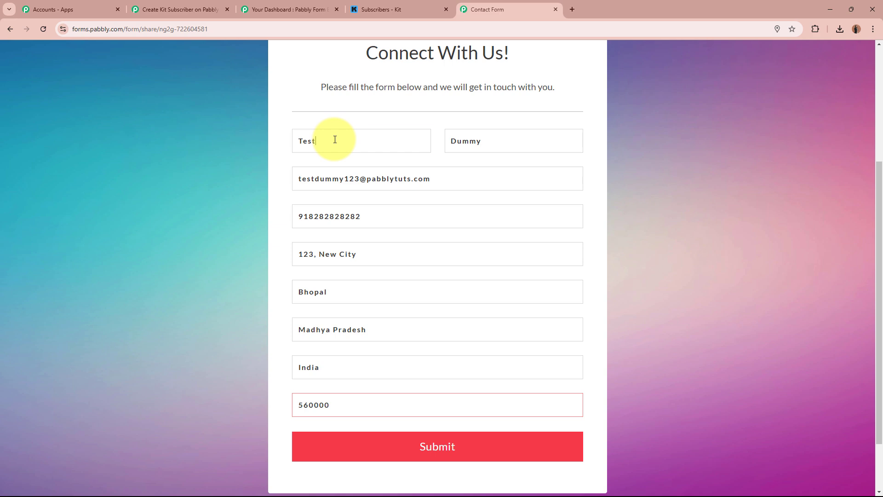
pyautogui.click(554, 140)
pyautogui.click(471, 175)
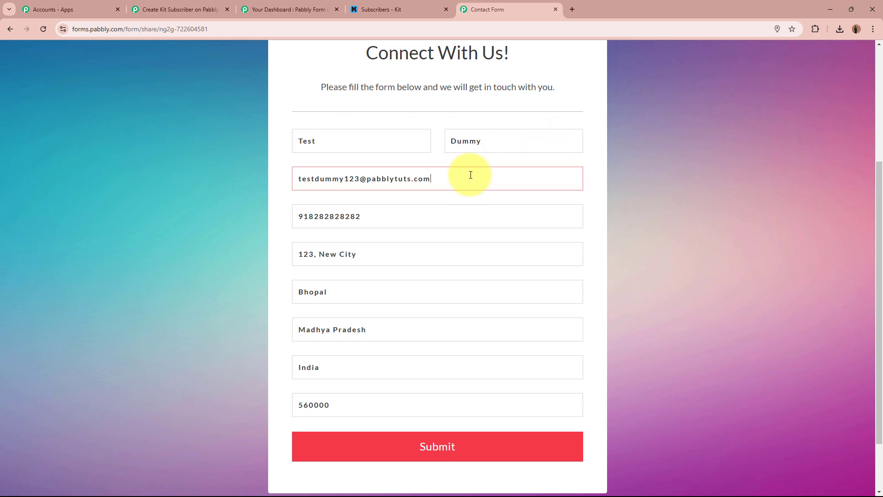
pyautogui.click(397, 217)
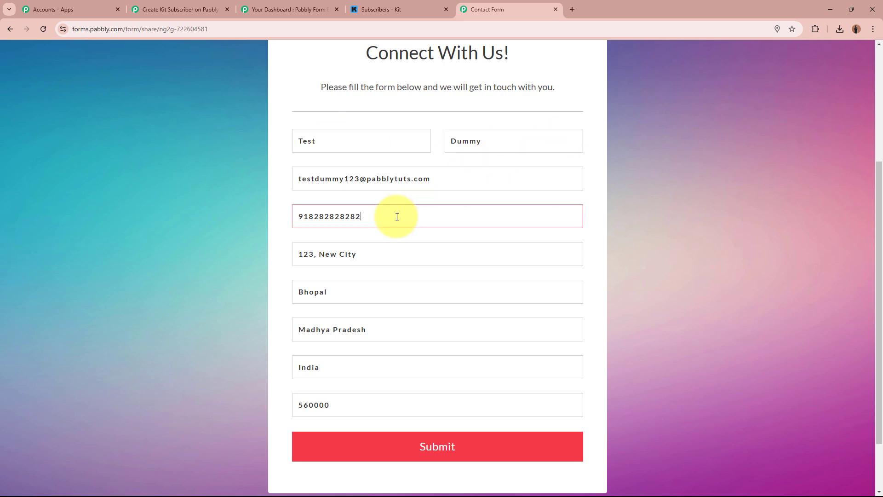
pyautogui.click(395, 253)
pyautogui.click(381, 289)
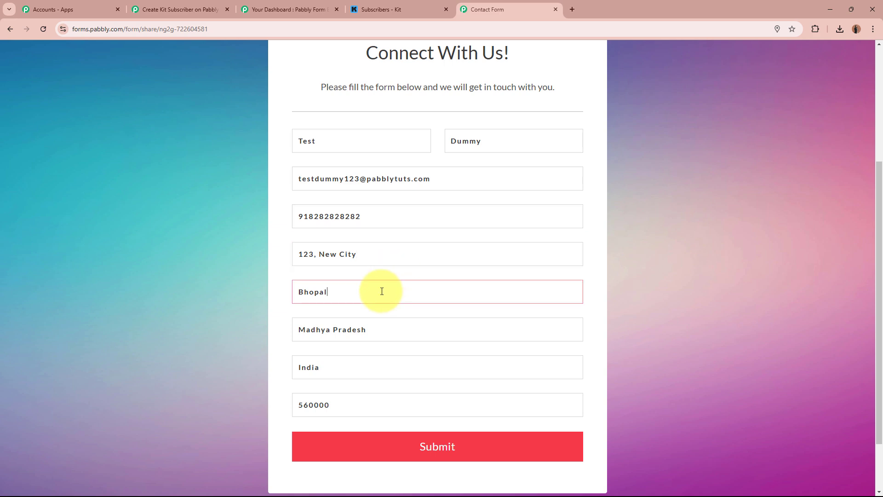
pyautogui.click(404, 328)
pyautogui.click(370, 368)
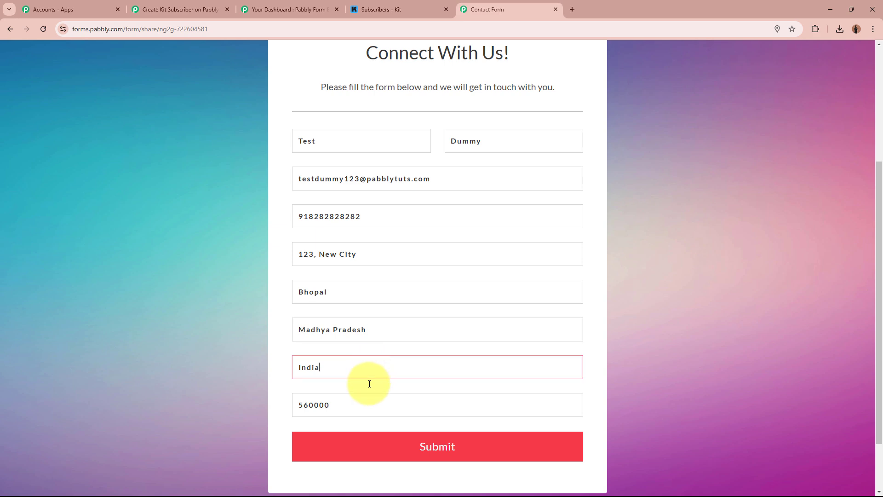
pyautogui.click(371, 407)
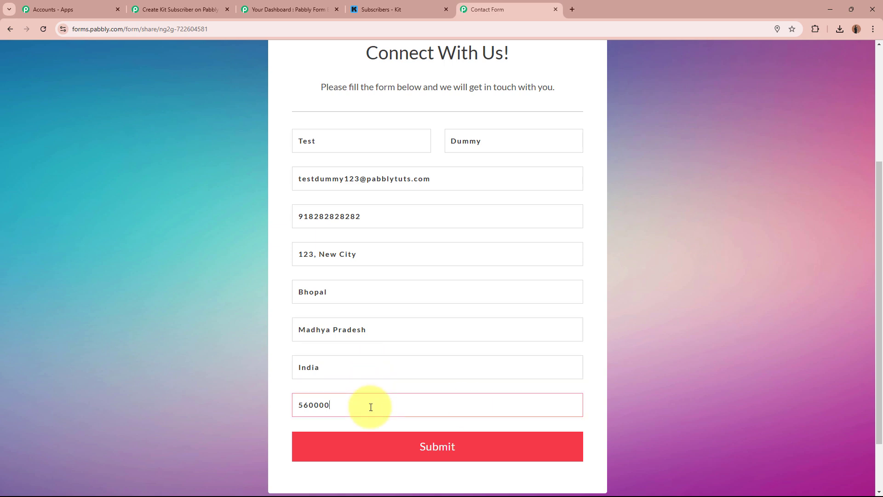
# Submit the form, decline Chrome's save-address prompt and confirm 'Your Message Received Successfully.'
pyautogui.scroll(-2, 598, 244)
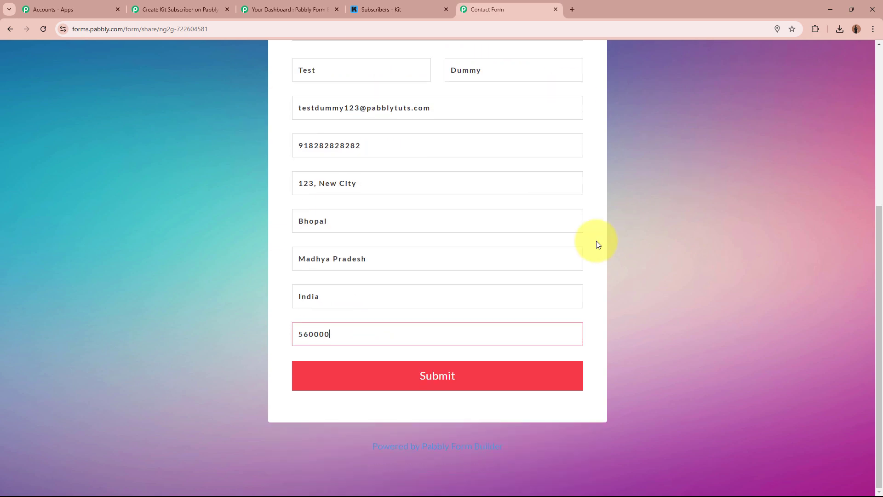
pyautogui.click(503, 364)
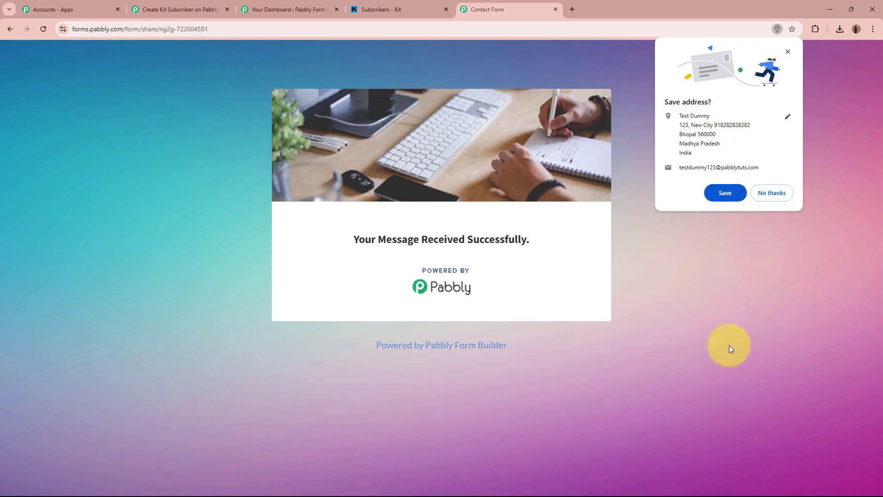
pyautogui.click(777, 193)
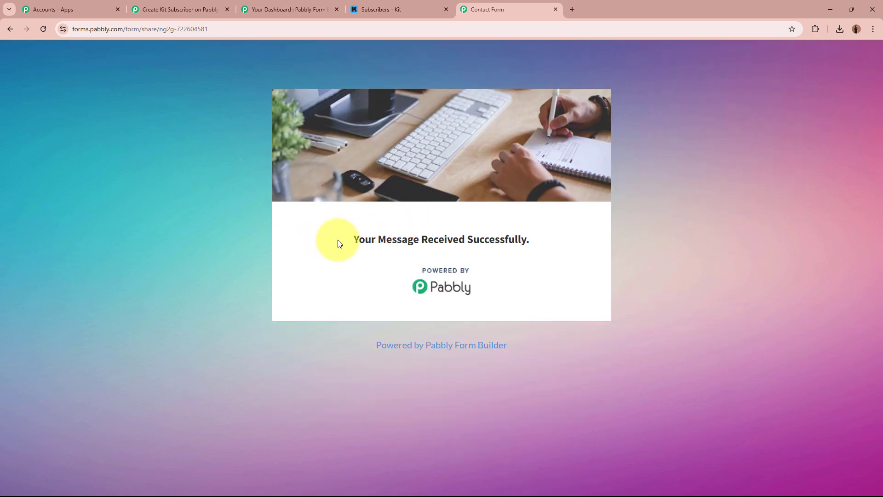
pyautogui.moveTo(339, 243); pyautogui.dragTo(613, 238)
pyautogui.click(613, 238)
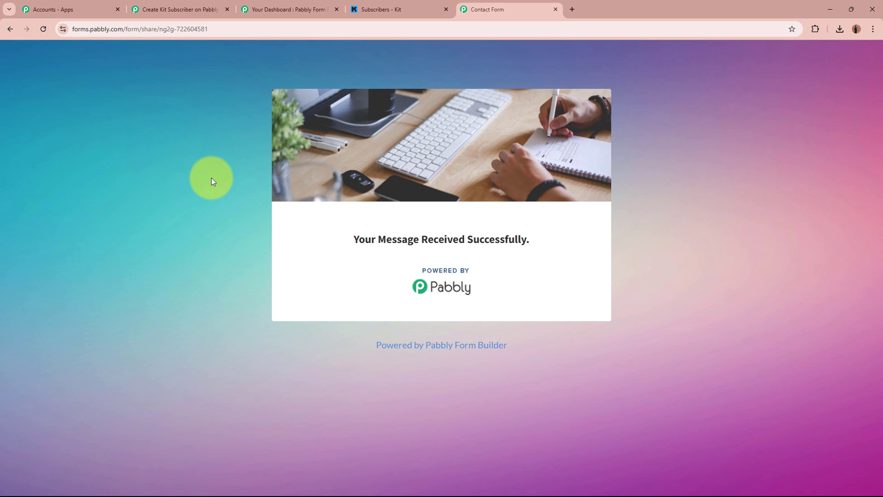
# Refresh Kit's Subscribers overview to see the total rise to 15
pyautogui.click(439, 8)
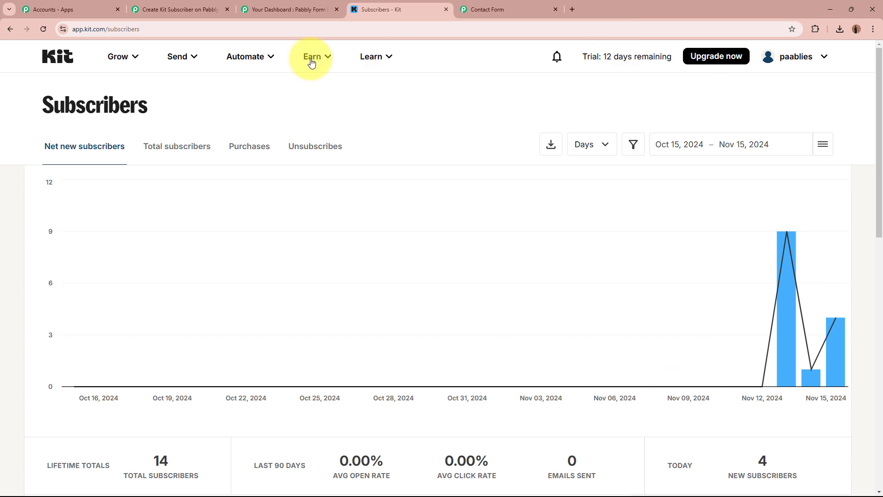
pyautogui.click(44, 29)
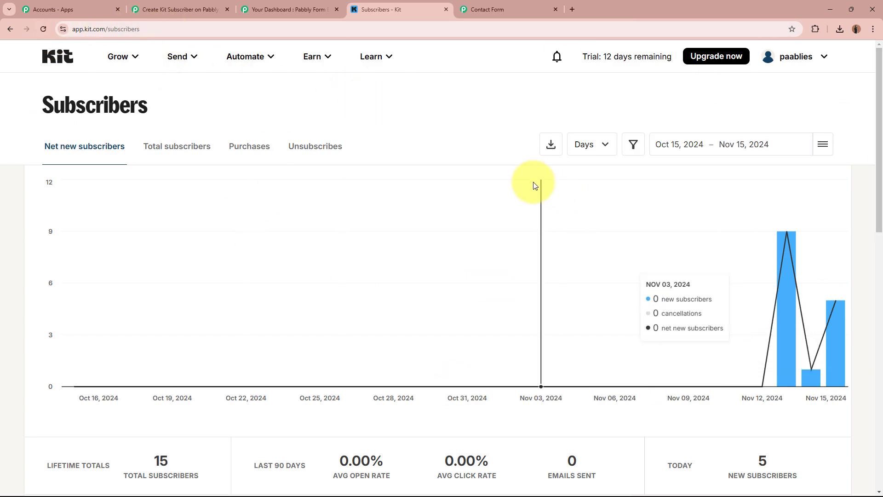
pyautogui.scroll(-8, 529, 183)
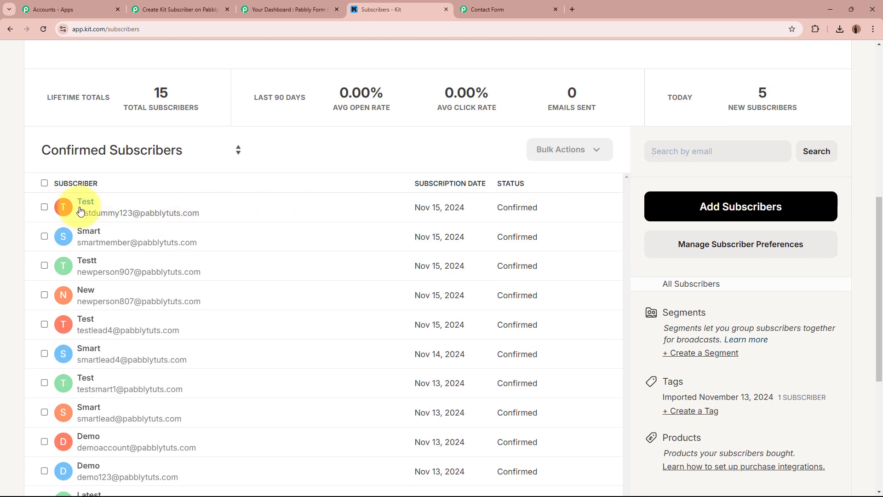
# Inspect the newest subscriber's name, email and mobile number, then return to the Pabbly Connect workflow
pyautogui.click(89, 210)
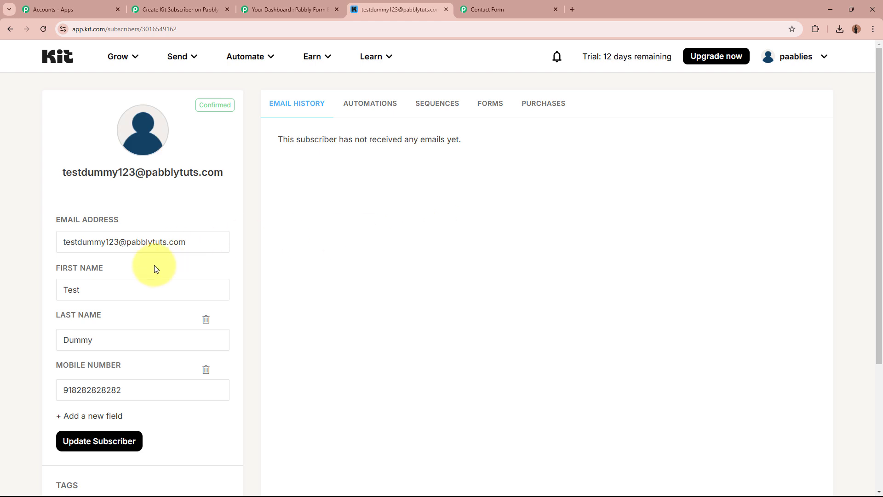
pyautogui.click(143, 286)
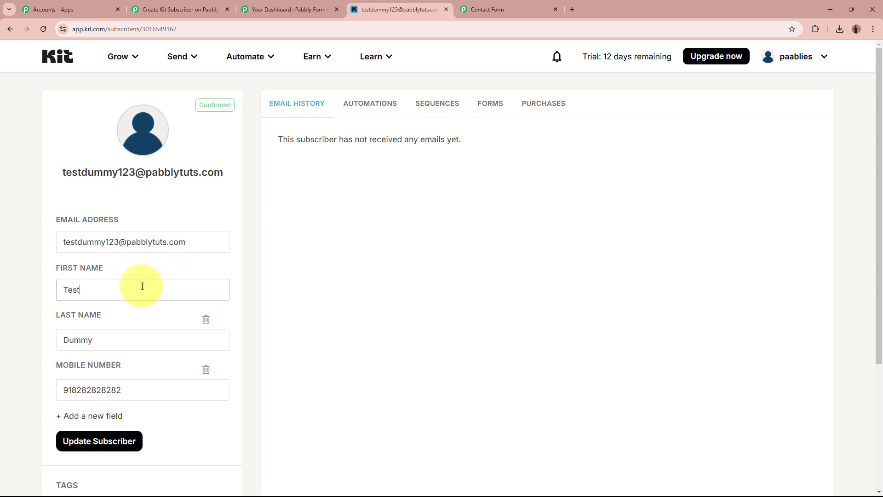
pyautogui.click(146, 339)
pyautogui.click(196, 239)
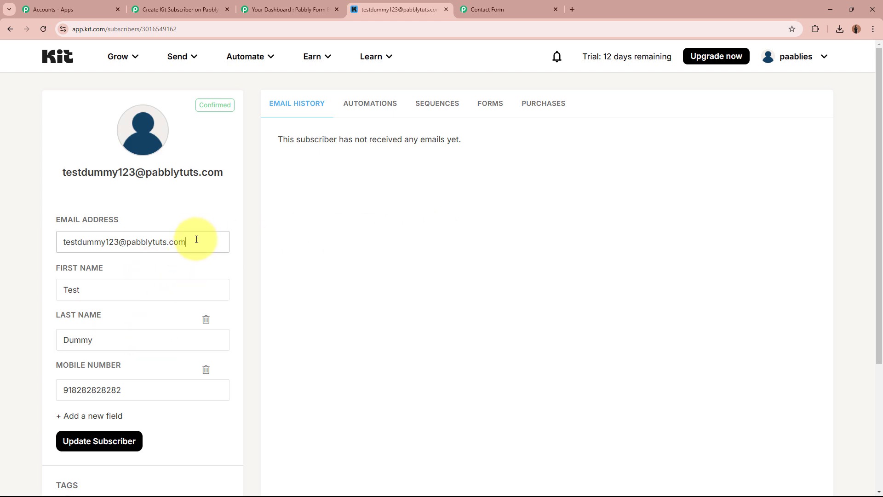
pyautogui.click(145, 392)
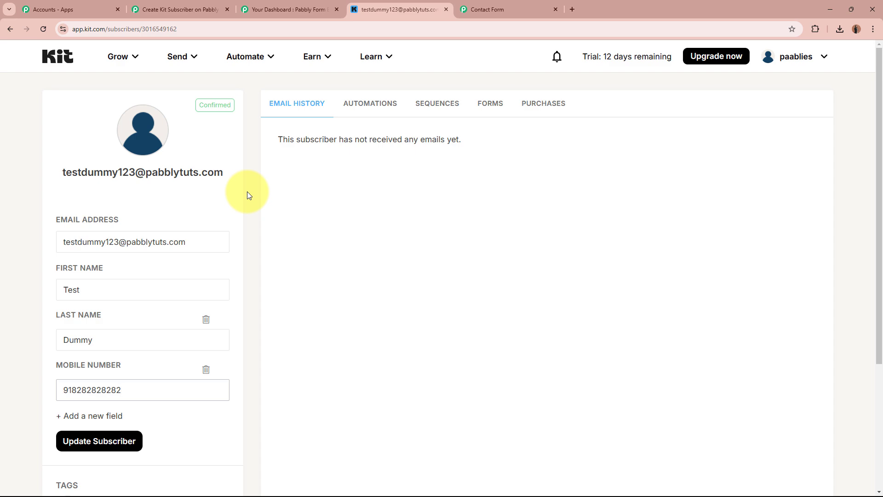
pyautogui.click(182, 9)
pyautogui.scroll(15, 698, 304)
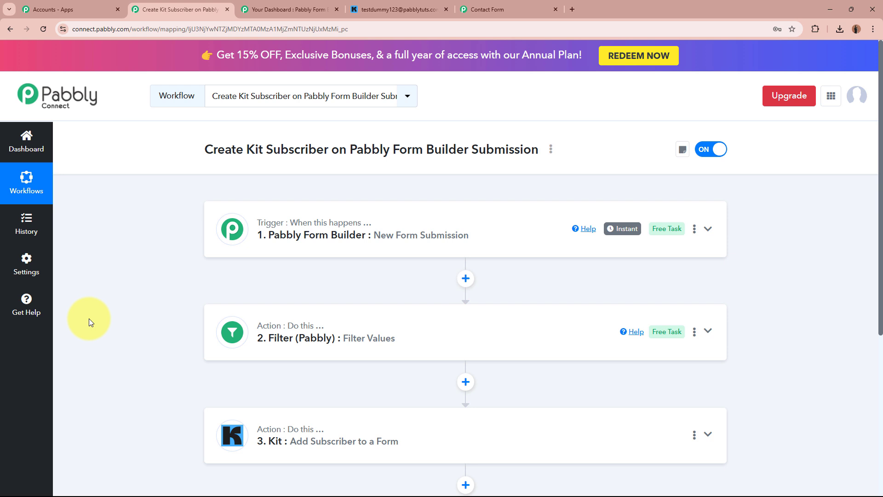
pyautogui.click(261, 7)
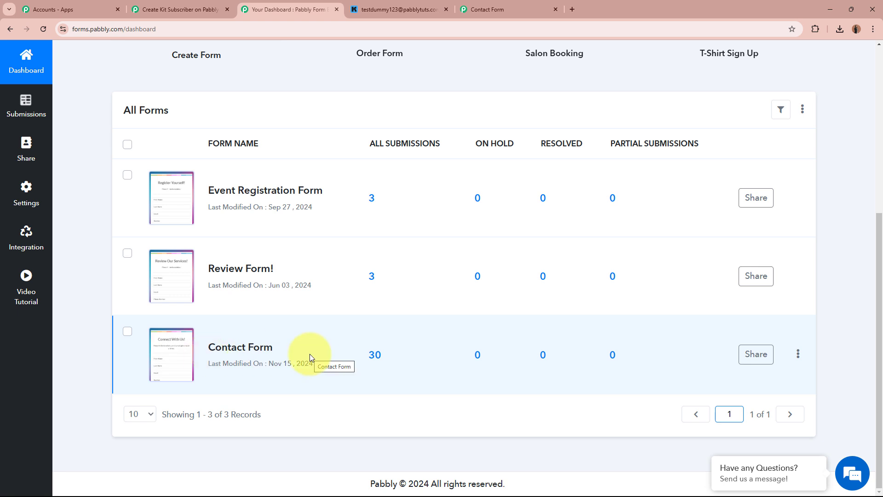
pyautogui.click(400, 9)
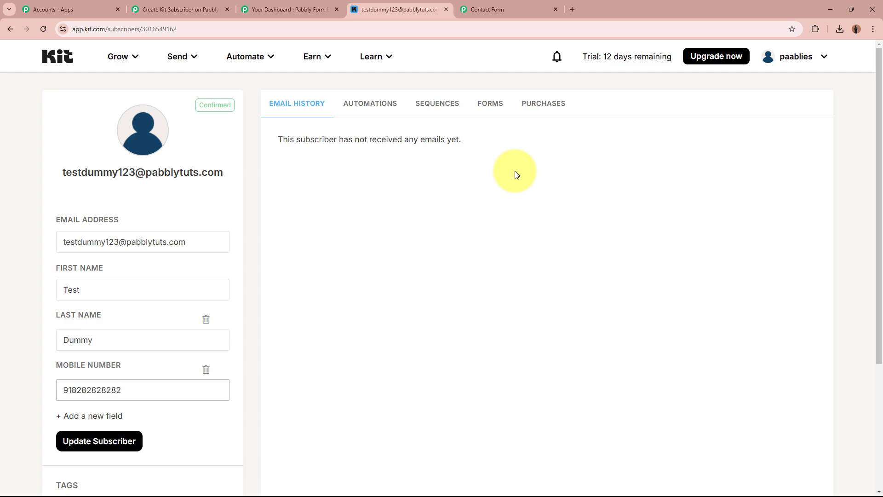
pyautogui.click(325, 10)
pyautogui.click(390, 6)
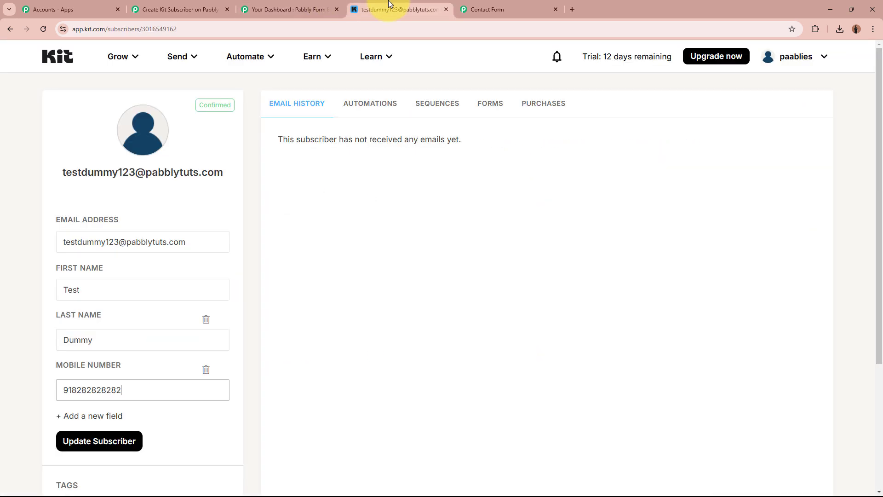
pyautogui.click(142, 9)
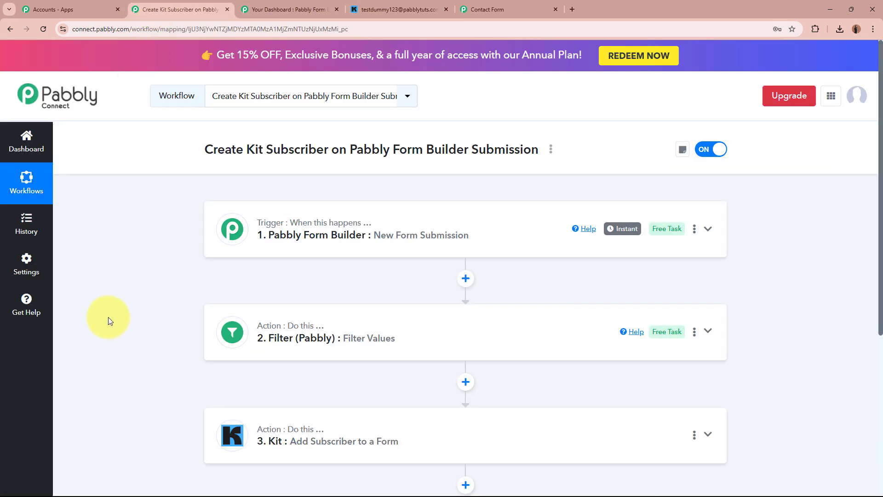